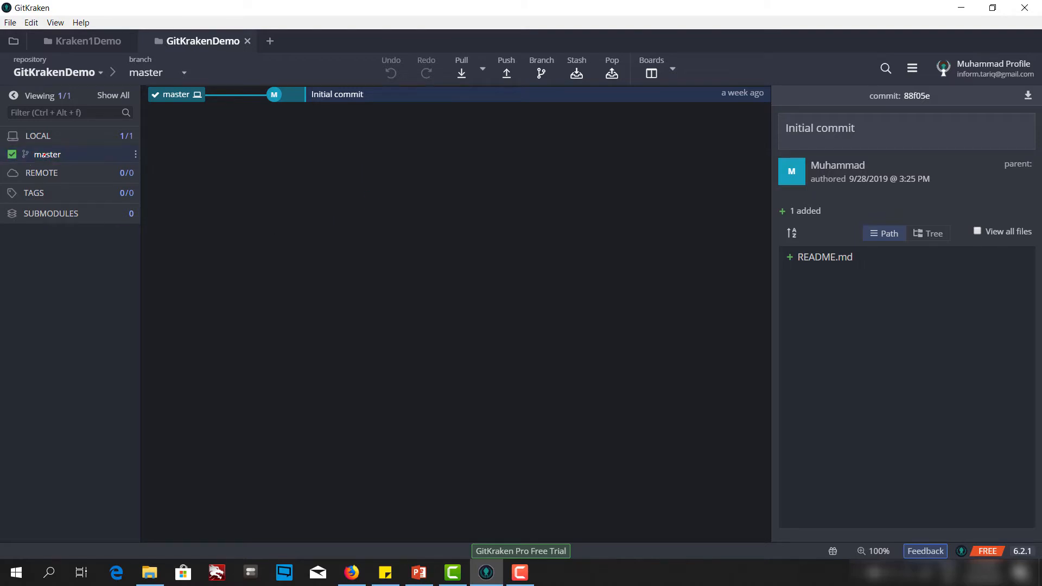
{"action": "double_click", "coordinate": [43, 154]}
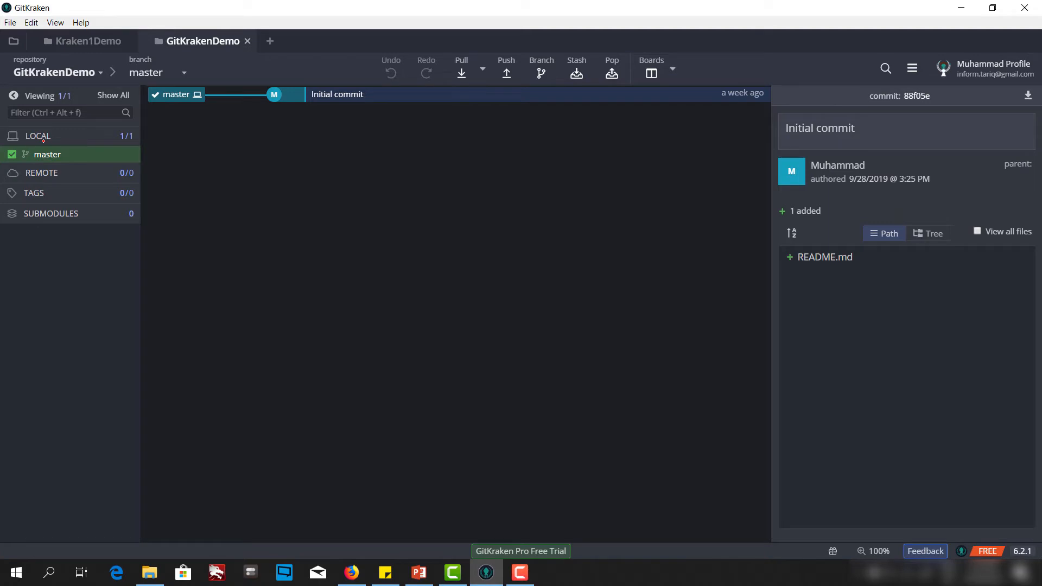
Switch to GitHub in Firefox and create a new public repository named GitHubRepo1 without a README.
{"action": "mouse_move", "coordinate": [47, 171]}
{"action": "key", "text": "alt+Tab"}
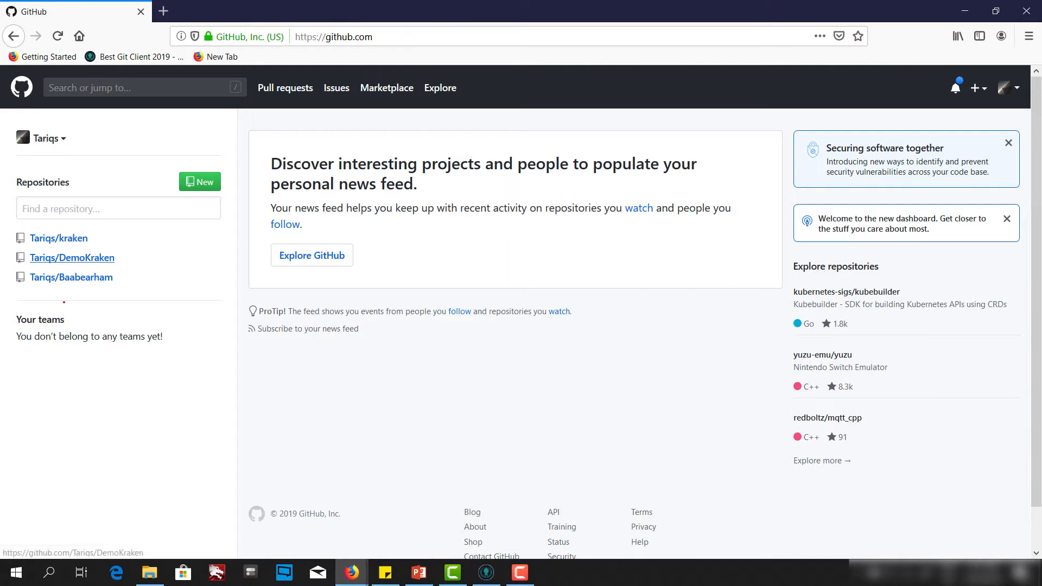
{"action": "left_click", "coordinate": [200, 183]}
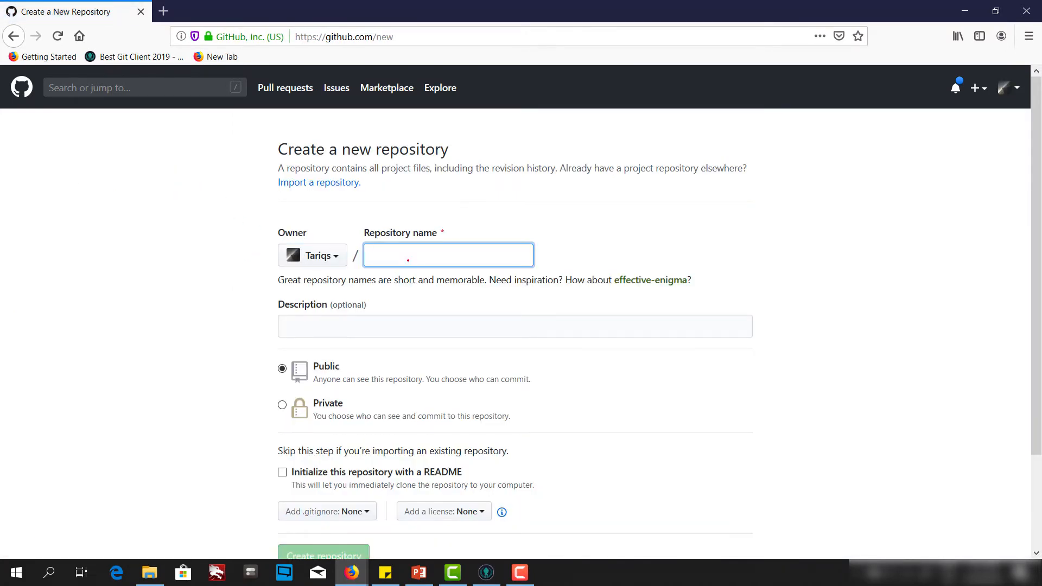
{"action": "type", "text": "GitHubRepo"}
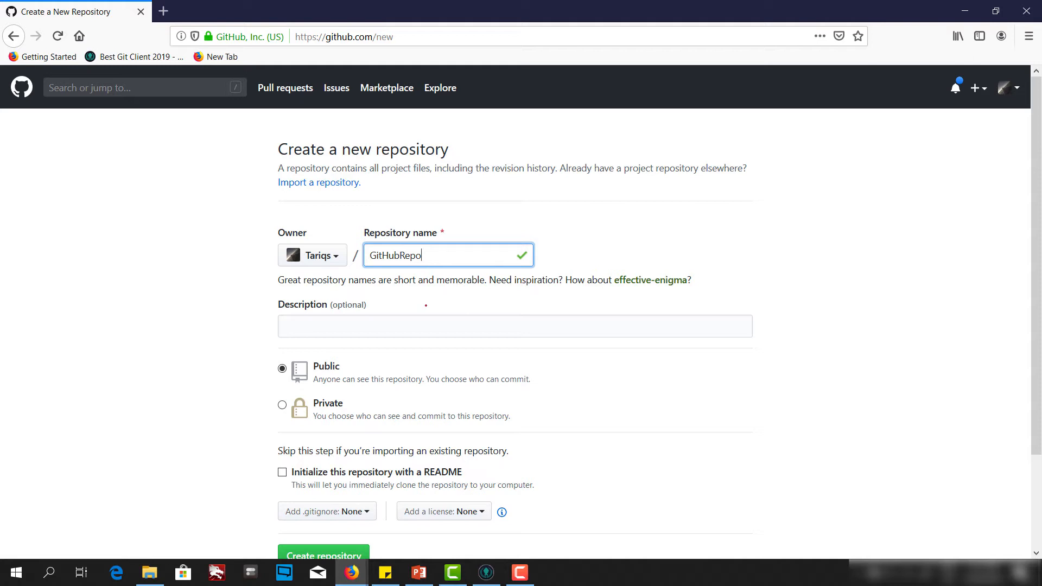
{"action": "type", "text": "1"}
{"action": "scroll", "coordinate": [988, 270], "scroll_direction": "down", "scroll_amount": 2}
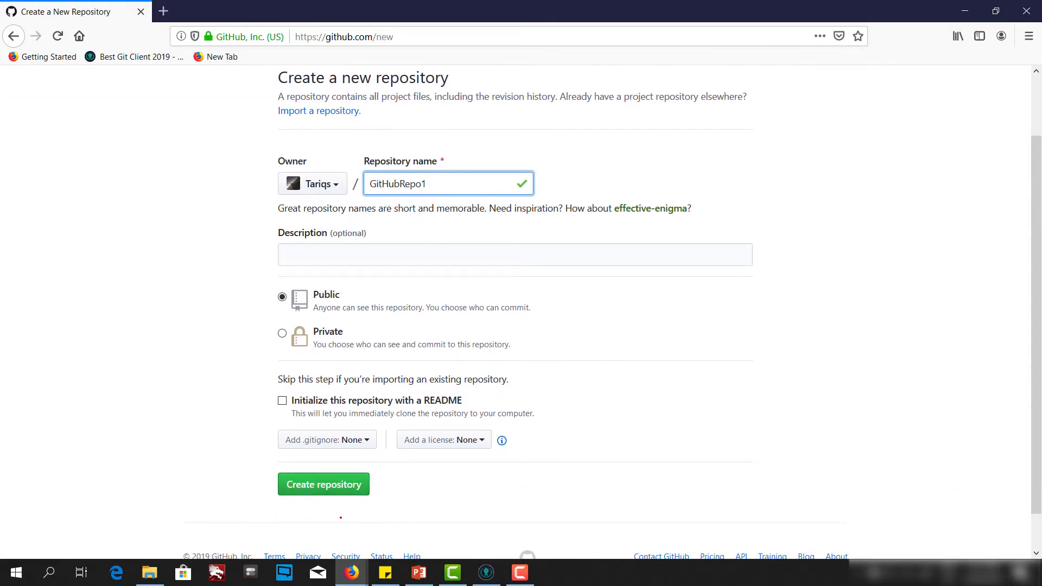
{"action": "left_click", "coordinate": [319, 489]}
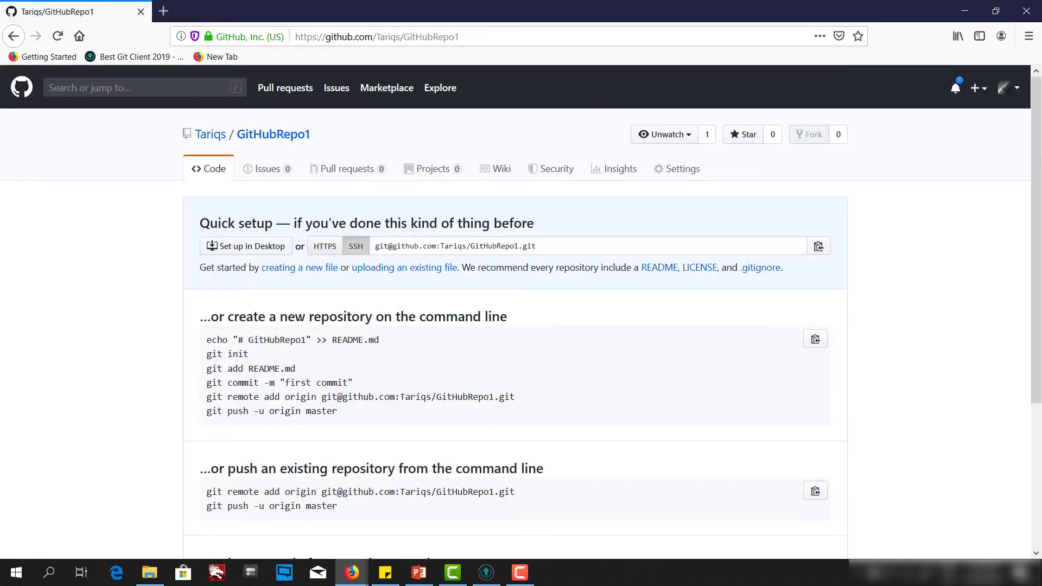
Switch to GitKraken and open its authentication preferences for GitHub.com.
{"action": "scroll", "coordinate": [600, 349], "scroll_direction": "down", "scroll_amount": 2}
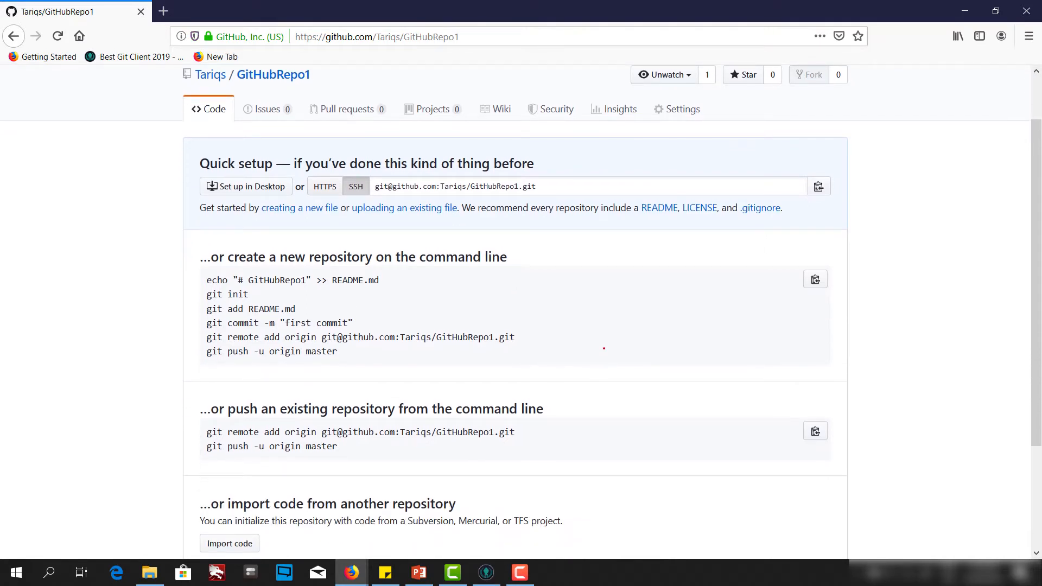
{"action": "scroll", "coordinate": [611, 344], "scroll_direction": "down", "scroll_amount": 2}
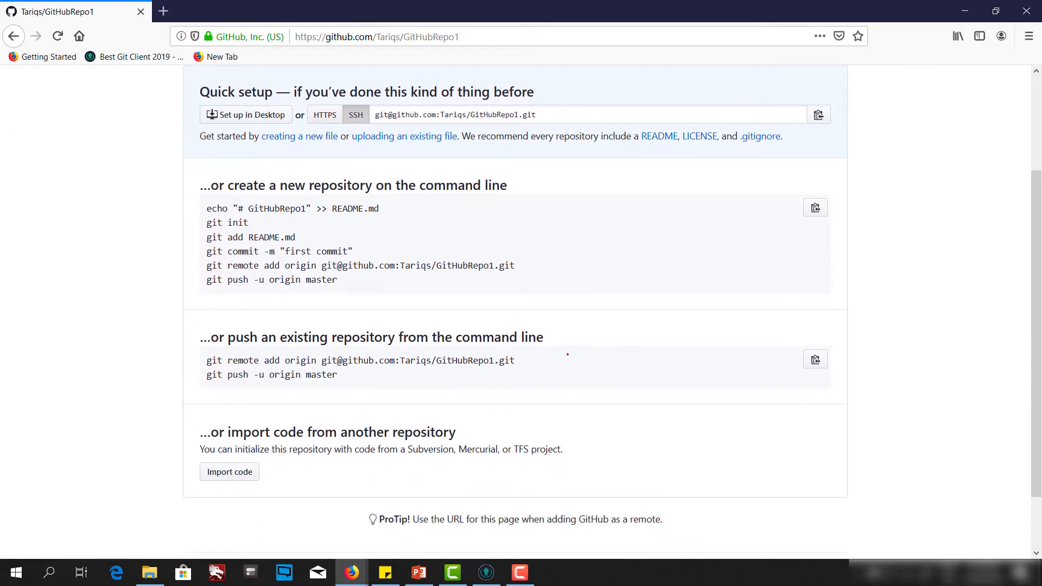
{"action": "scroll", "coordinate": [545, 349], "scroll_direction": "up", "scroll_amount": 2}
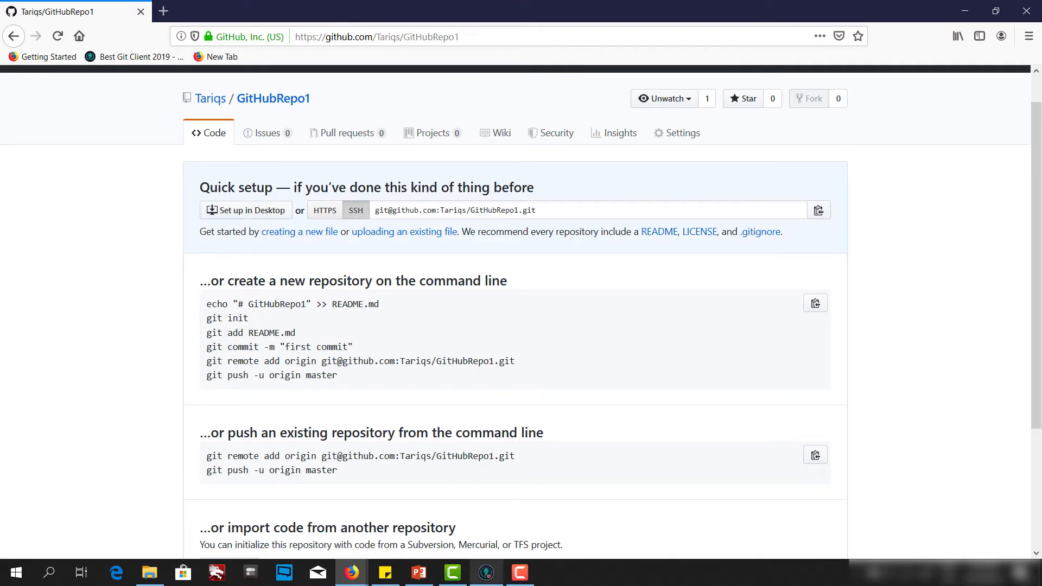
{"action": "left_click", "coordinate": [486, 572]}
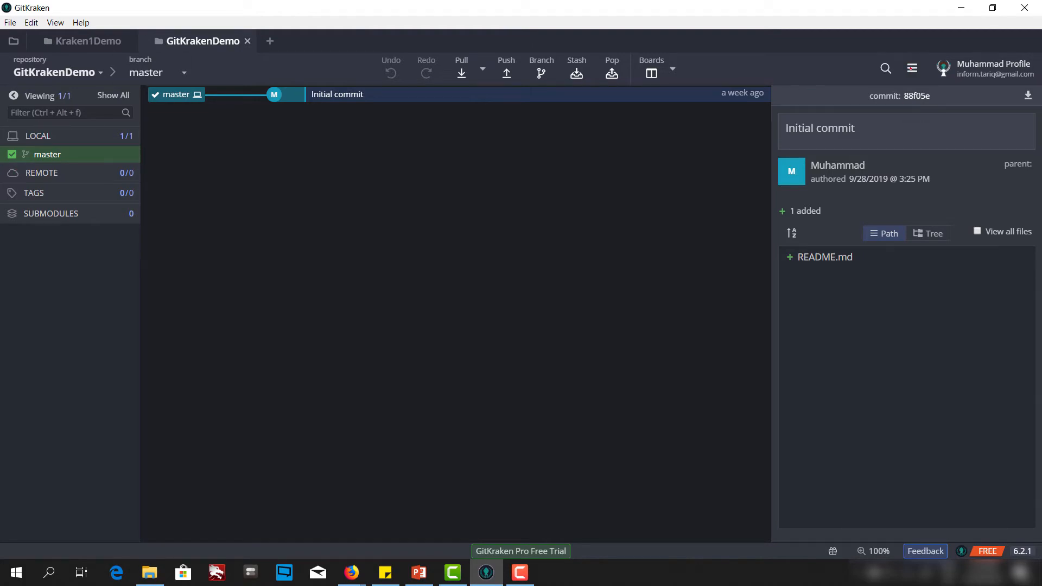
{"action": "left_click", "coordinate": [911, 67]}
{"action": "left_click", "coordinate": [841, 103]}
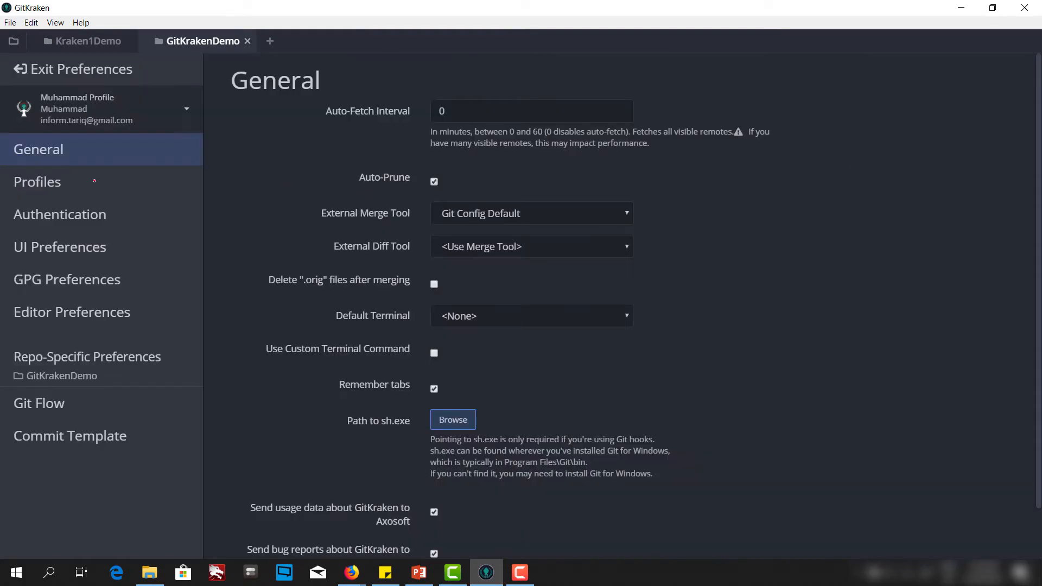
{"action": "left_click", "coordinate": [44, 213]}
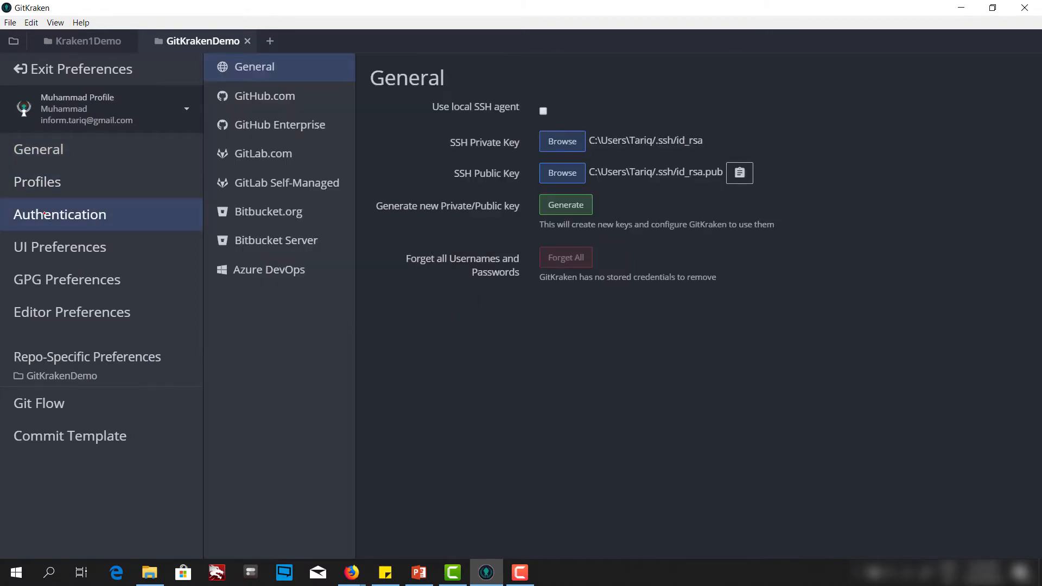
{"action": "left_click", "coordinate": [313, 103]}
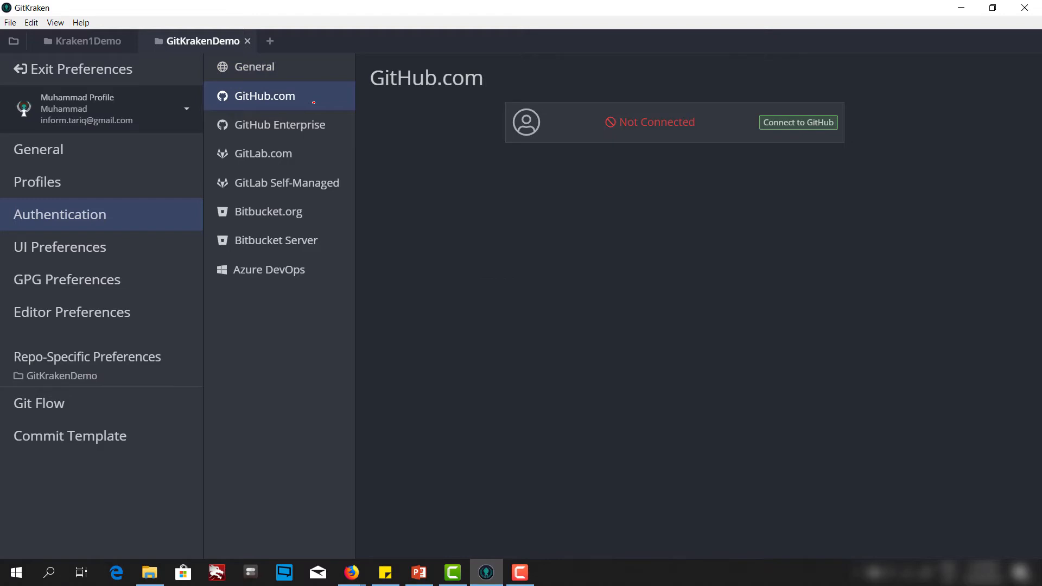
Connect GitKraken to the GitHub account by authorizing access in the browser, and return to the GitHub.com preferences.
{"action": "left_click", "coordinate": [798, 123]}
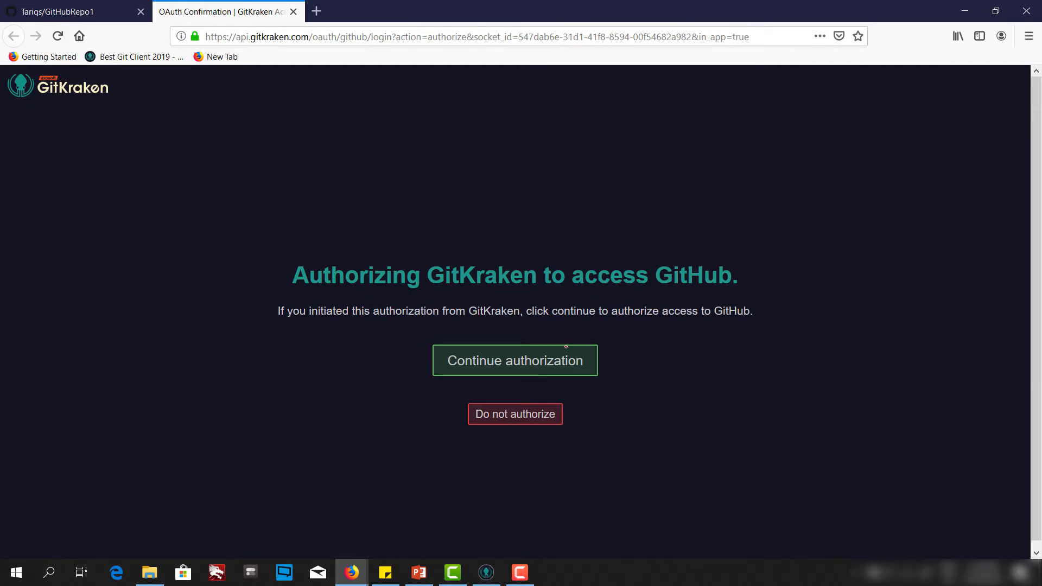
{"action": "left_click", "coordinate": [501, 368]}
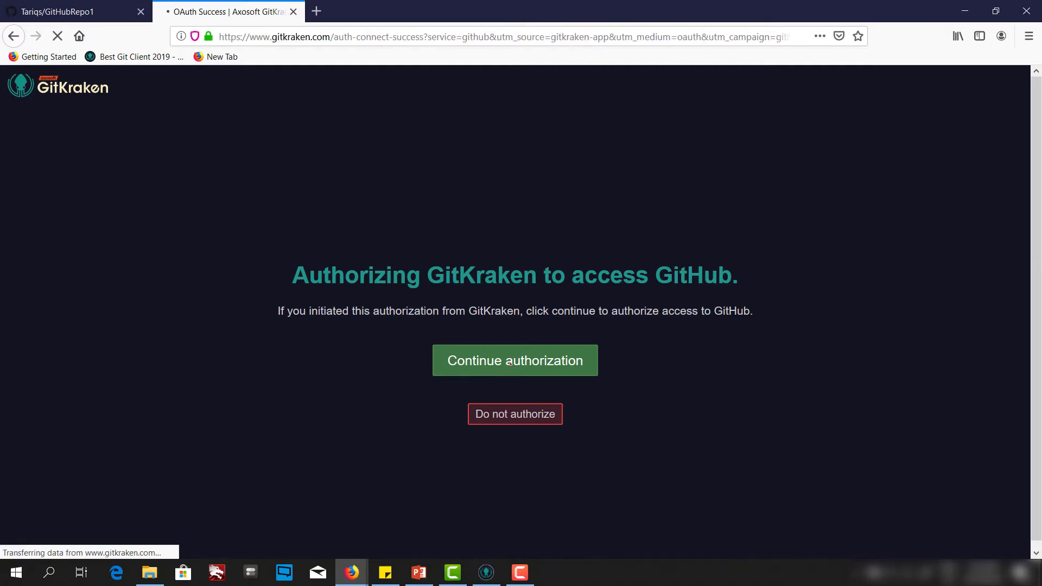
{"action": "left_click_drag", "start_coordinate": [418, 239], "coordinate": [634, 256]}
{"action": "left_click", "coordinate": [635, 259]}
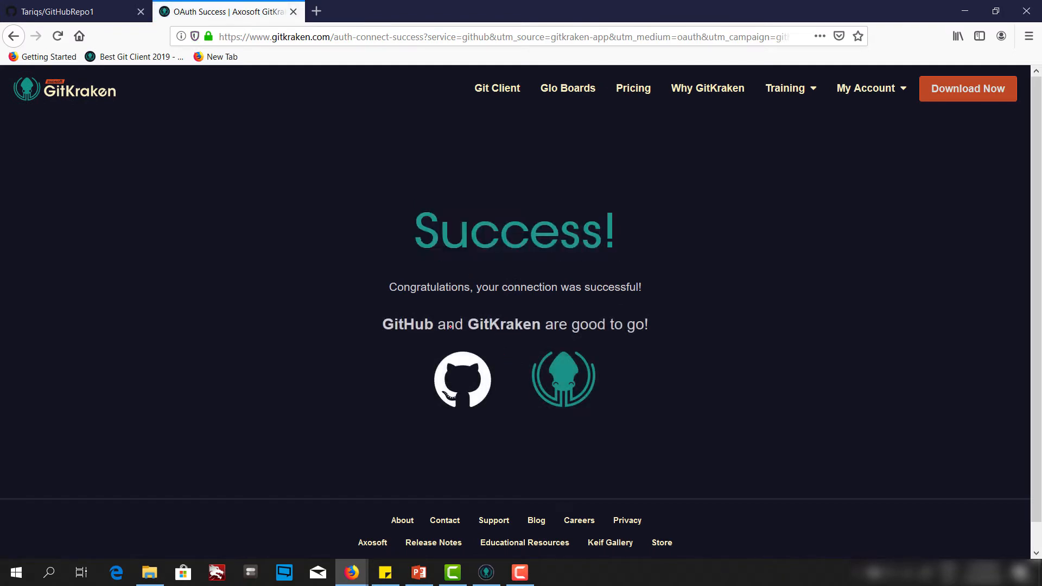
{"action": "left_click_drag", "start_coordinate": [414, 318], "coordinate": [629, 325]}
{"action": "left_click", "coordinate": [632, 326]}
{"action": "key", "text": "ctrl+shift+Tab"}
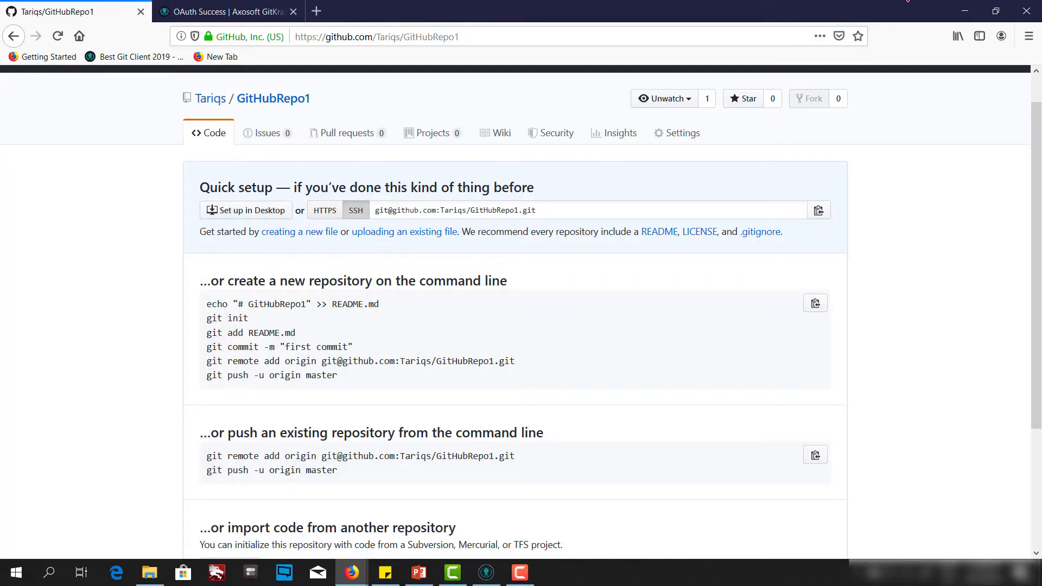
{"action": "left_click", "coordinate": [964, 10]}
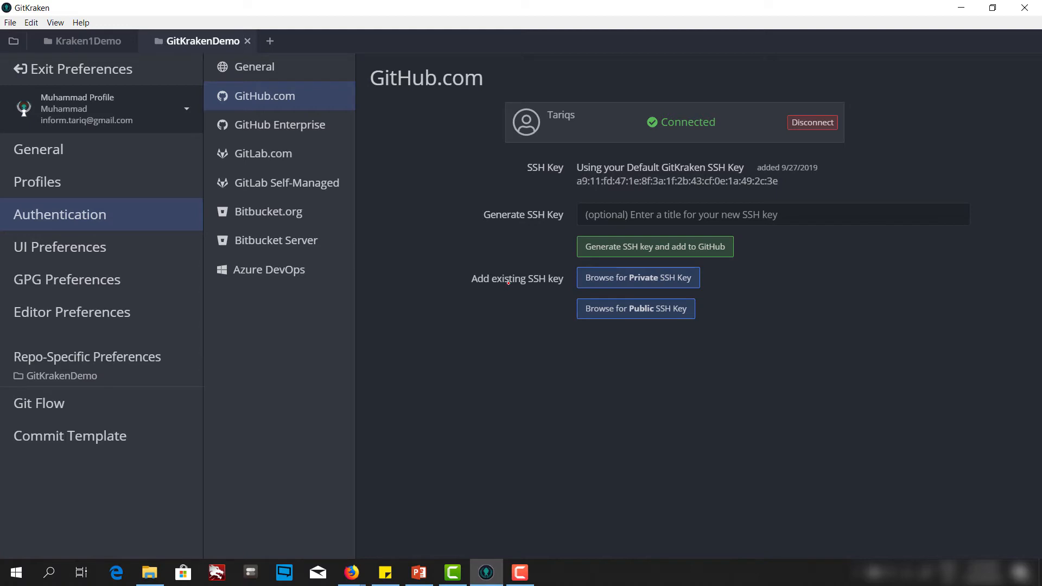
Switch to Firefox and read the GitHub help article's Windows instructions for generating a new SSH key.
{"action": "key", "text": "alt+Tab"}
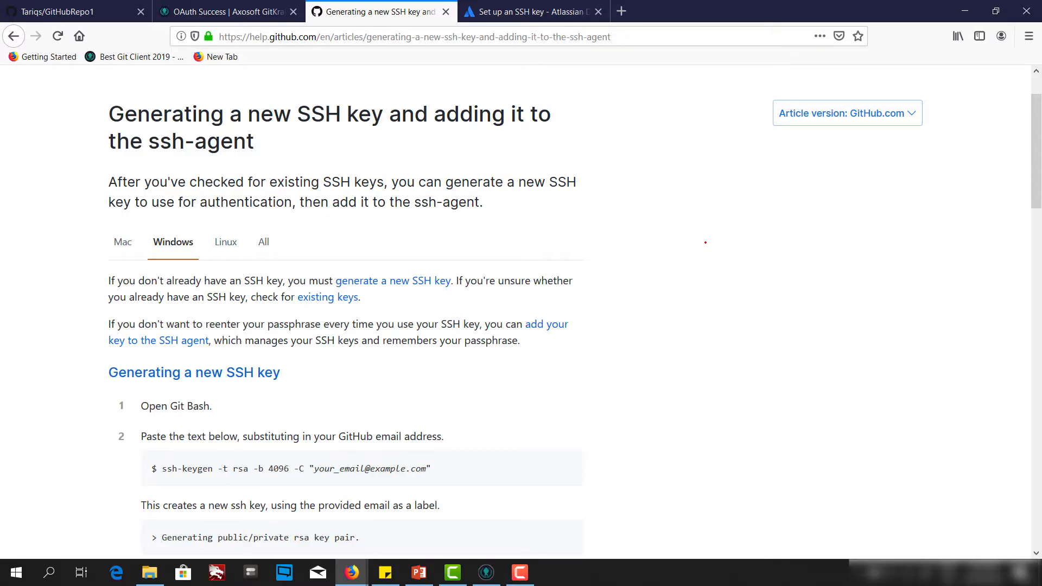
{"action": "scroll", "coordinate": [705, 243], "scroll_direction": "down", "scroll_amount": 3}
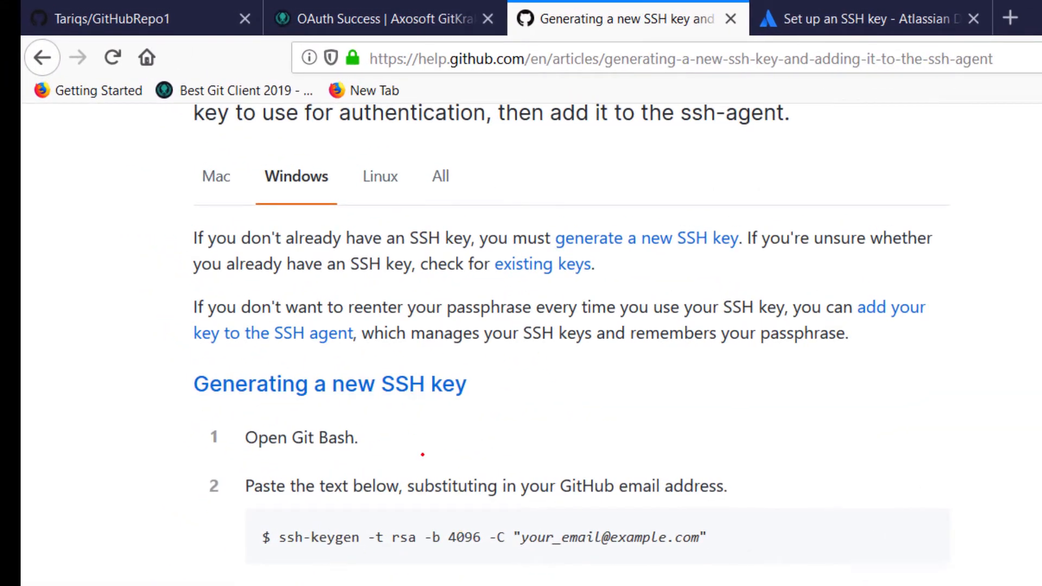
{"action": "scroll", "coordinate": [840, 487], "scroll_direction": "down", "scroll_amount": 1}
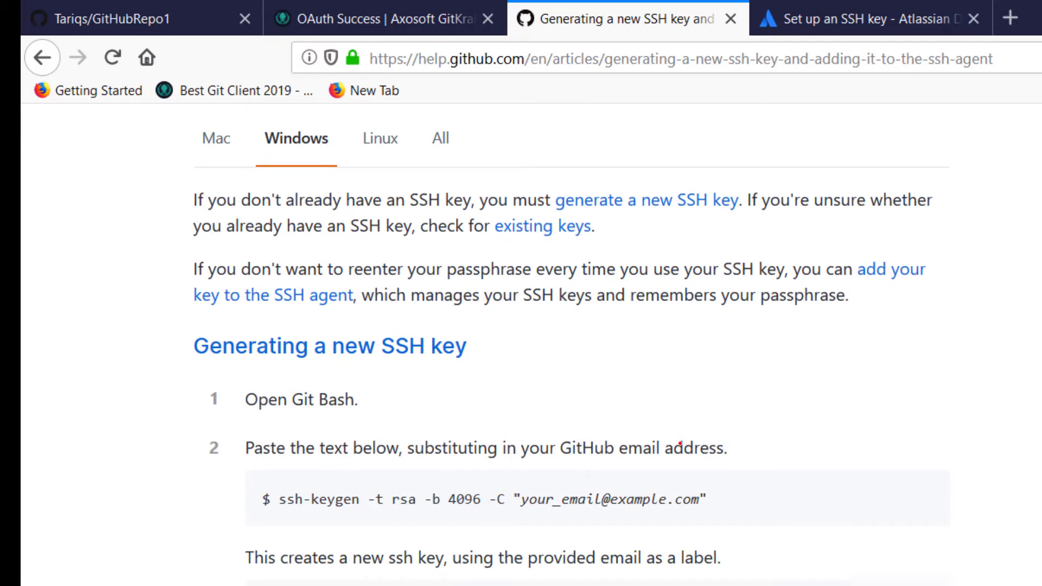
{"action": "scroll", "coordinate": [623, 449], "scroll_direction": "up", "scroll_amount": 3}
{"action": "scroll", "coordinate": [728, 441], "scroll_direction": "down", "scroll_amount": 3}
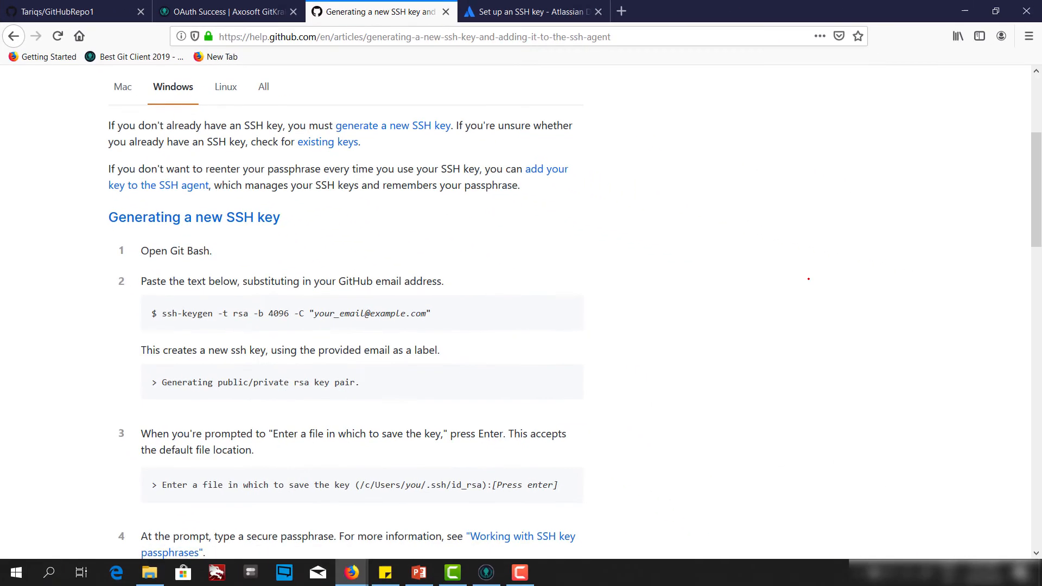
{"action": "scroll", "coordinate": [809, 279], "scroll_direction": "down", "scroll_amount": 3}
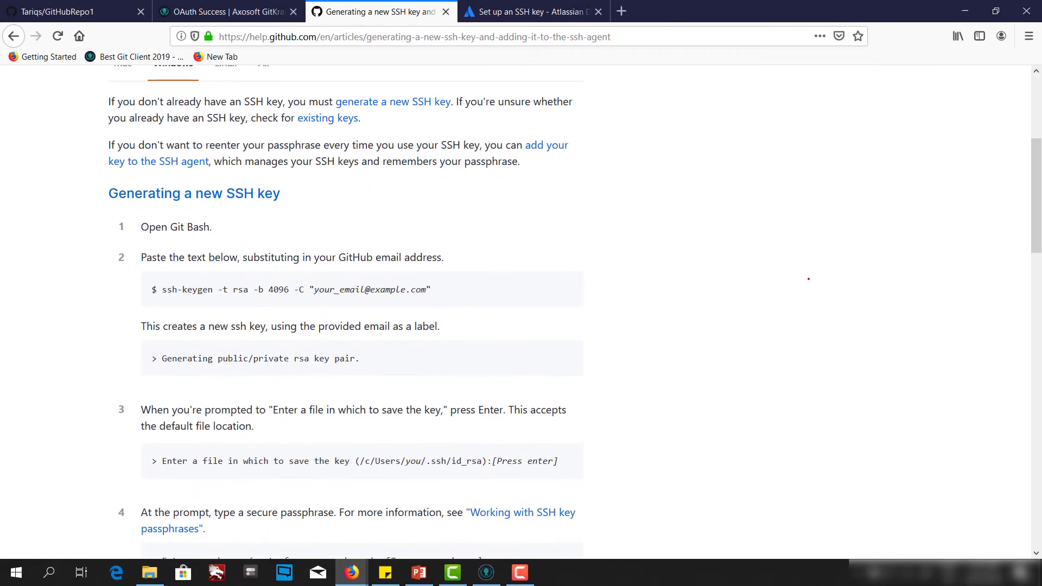
{"action": "scroll", "coordinate": [756, 294], "scroll_direction": "up", "scroll_amount": 1}
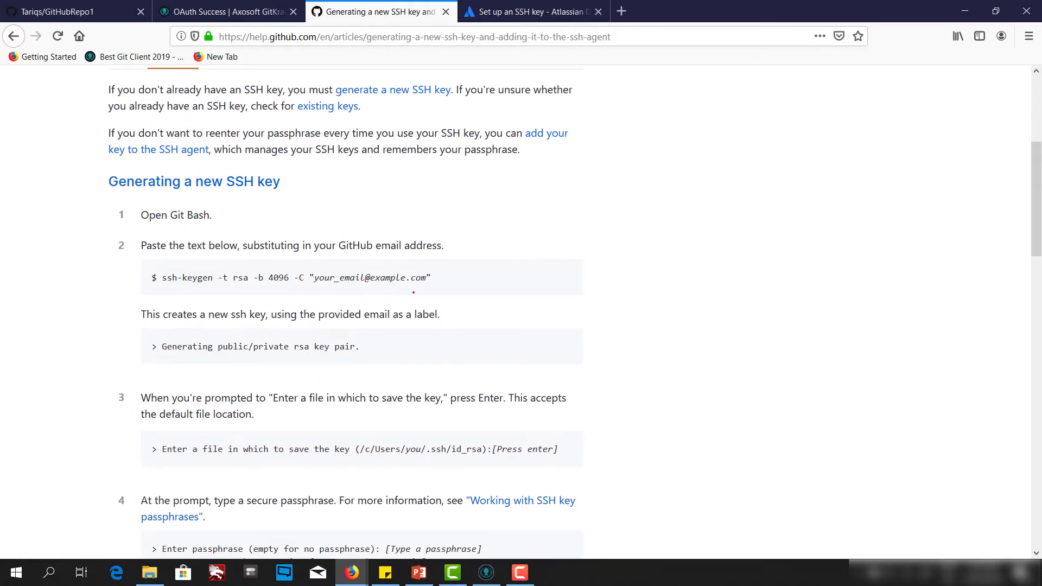
Read the Atlassian guide's section on setting up SSH for Git on Windows, including the default identity steps.
{"action": "left_click", "coordinate": [532, 11]}
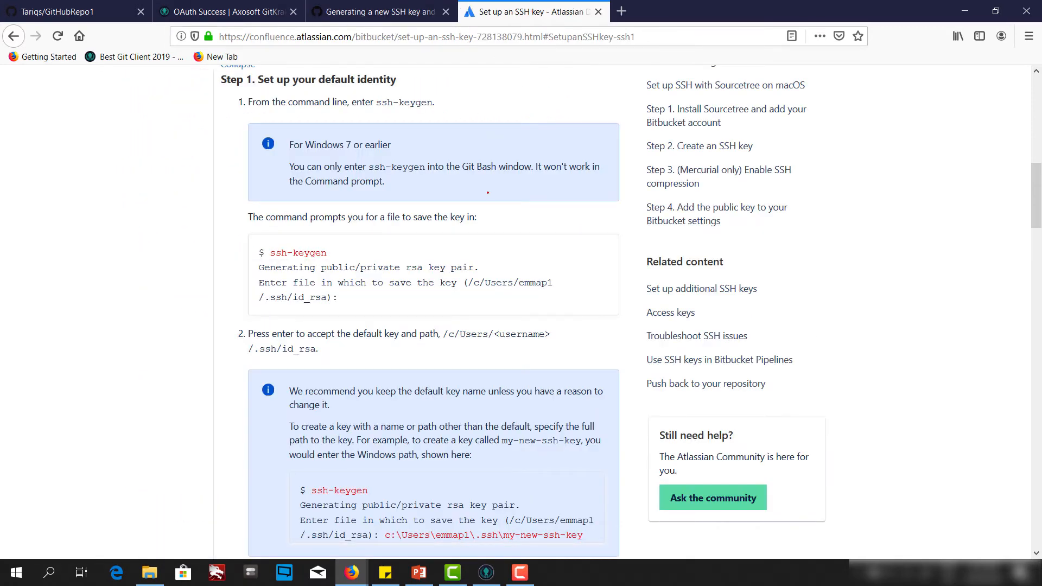
{"action": "scroll", "coordinate": [487, 193], "scroll_direction": "up", "scroll_amount": 1}
{"action": "scroll", "coordinate": [488, 193], "scroll_direction": "up", "scroll_amount": 4}
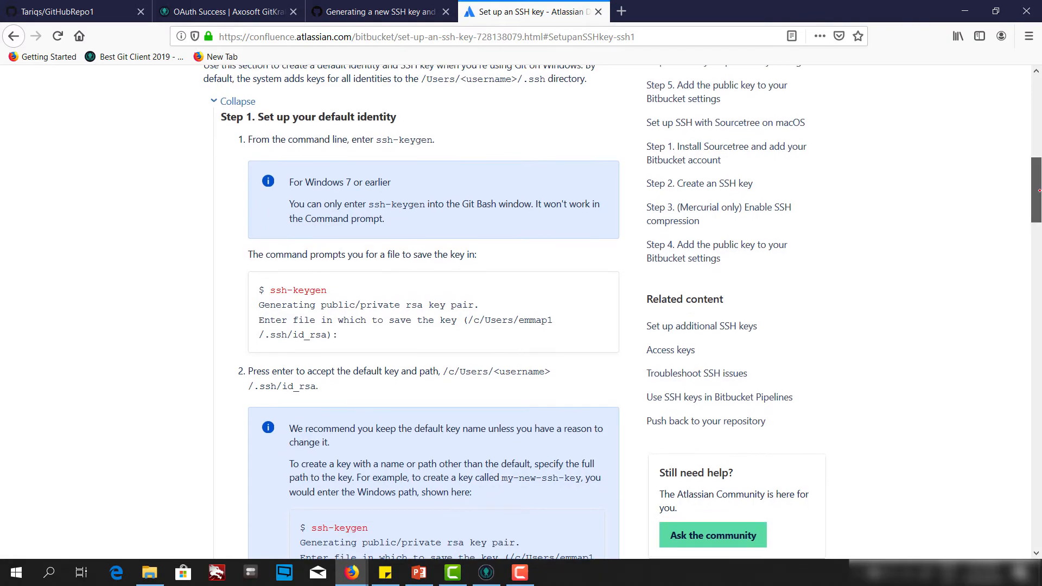
{"action": "scroll", "coordinate": [488, 192], "scroll_direction": "down", "scroll_amount": 2}
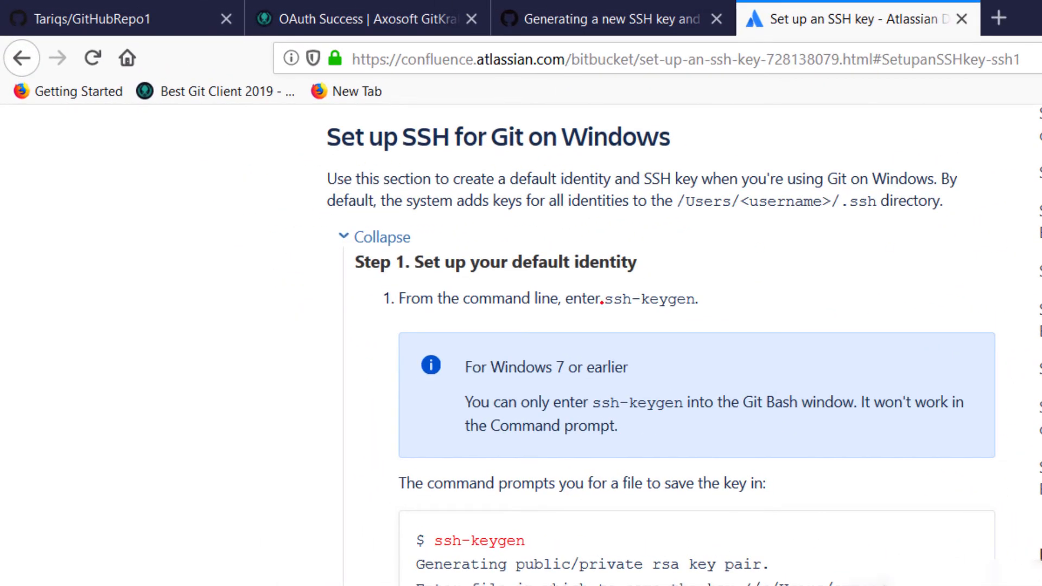
{"action": "scroll", "coordinate": [697, 348], "scroll_direction": "down", "scroll_amount": 4}
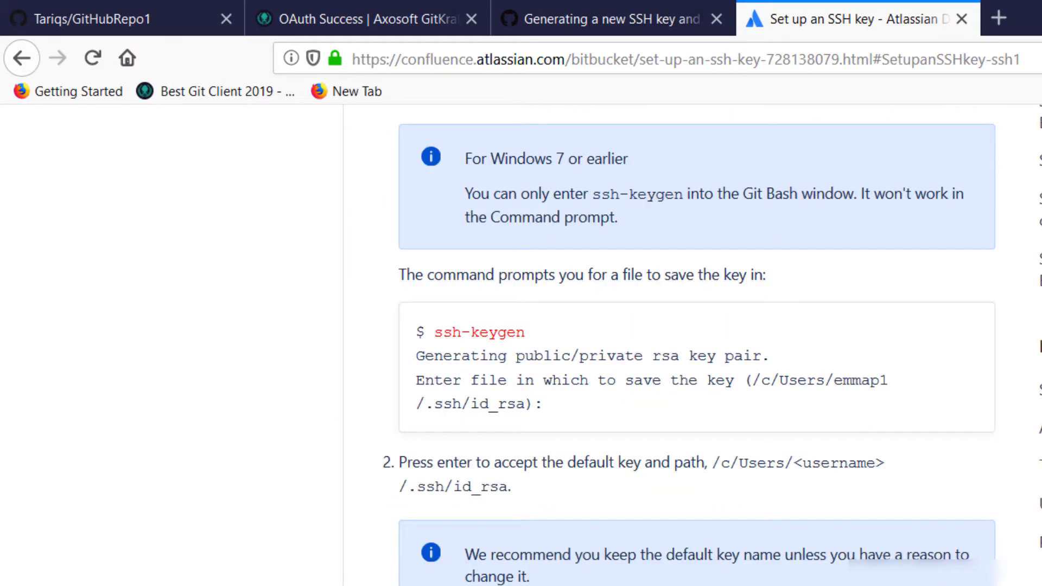
{"action": "scroll", "coordinate": [712, 345], "scroll_direction": "down", "scroll_amount": 1}
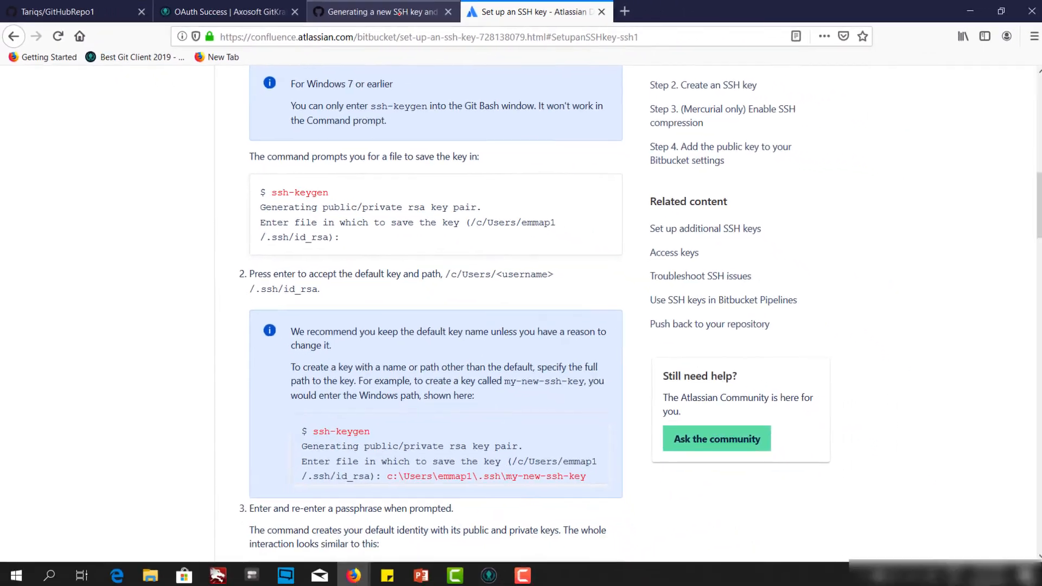
Compare the ssh-keygen commands in the GitHub help article and the Atlassian guide, highlighting each one.
{"action": "key", "text": "ctrl+Page_Up"}
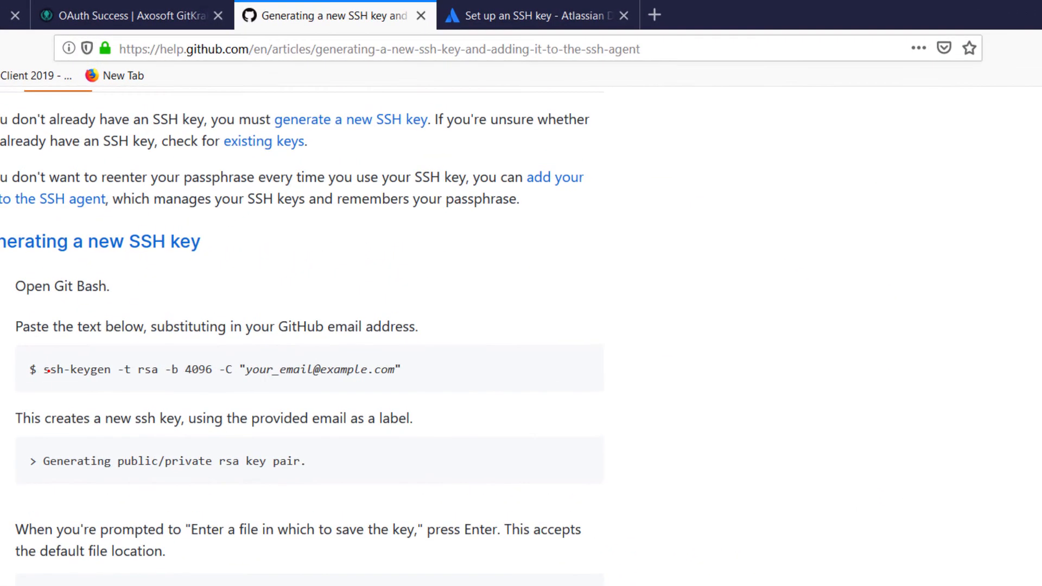
{"action": "left_click_drag", "start_coordinate": [44, 369], "coordinate": [403, 367]}
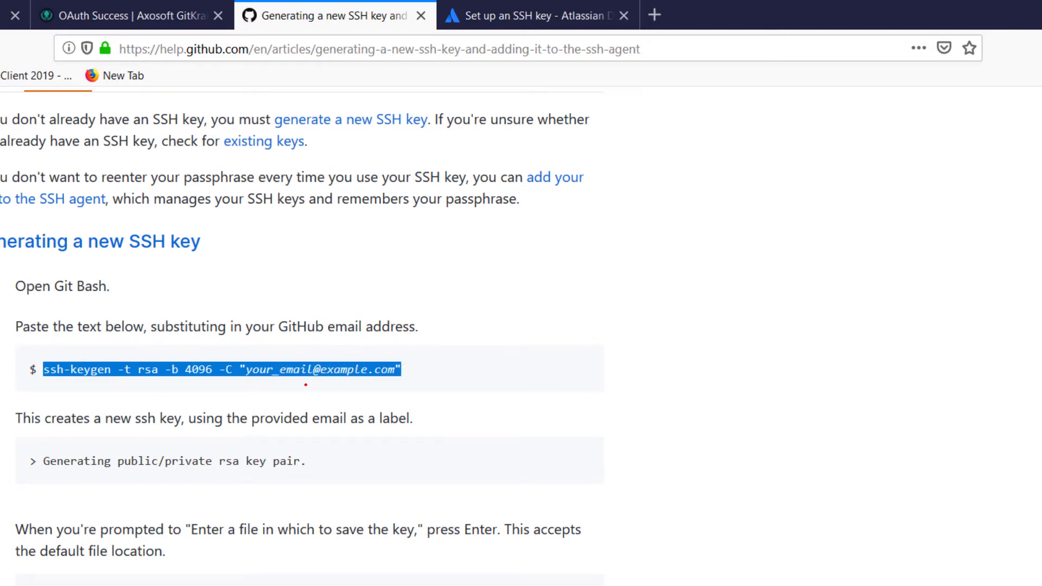
{"action": "left_click", "coordinate": [542, 23]}
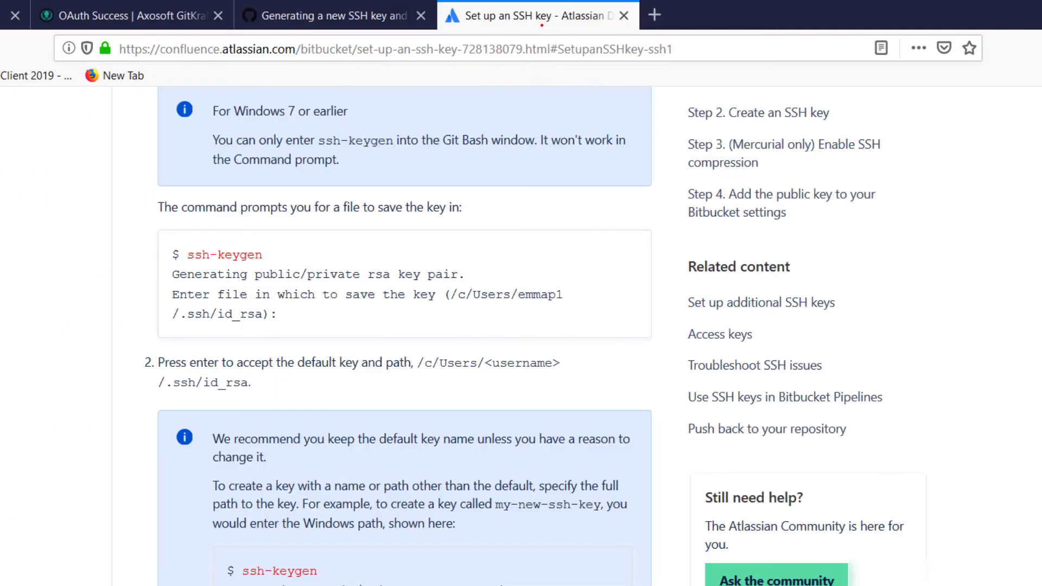
{"action": "left_click_drag", "start_coordinate": [186, 255], "coordinate": [268, 261]}
{"action": "left_click", "coordinate": [284, 254]}
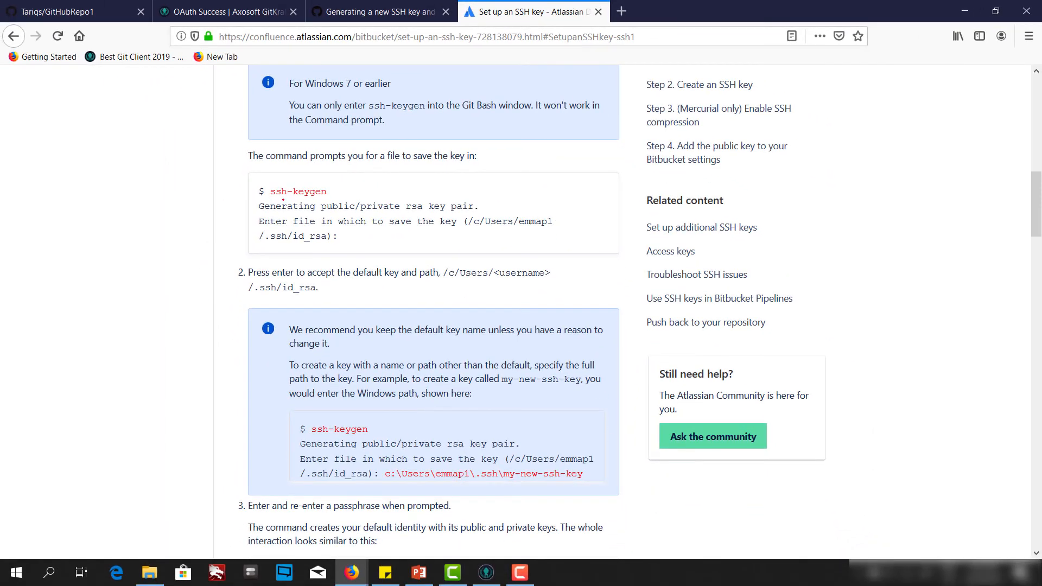
{"action": "left_click_drag", "start_coordinate": [271, 192], "coordinate": [327, 192]}
{"action": "left_click", "coordinate": [333, 189]}
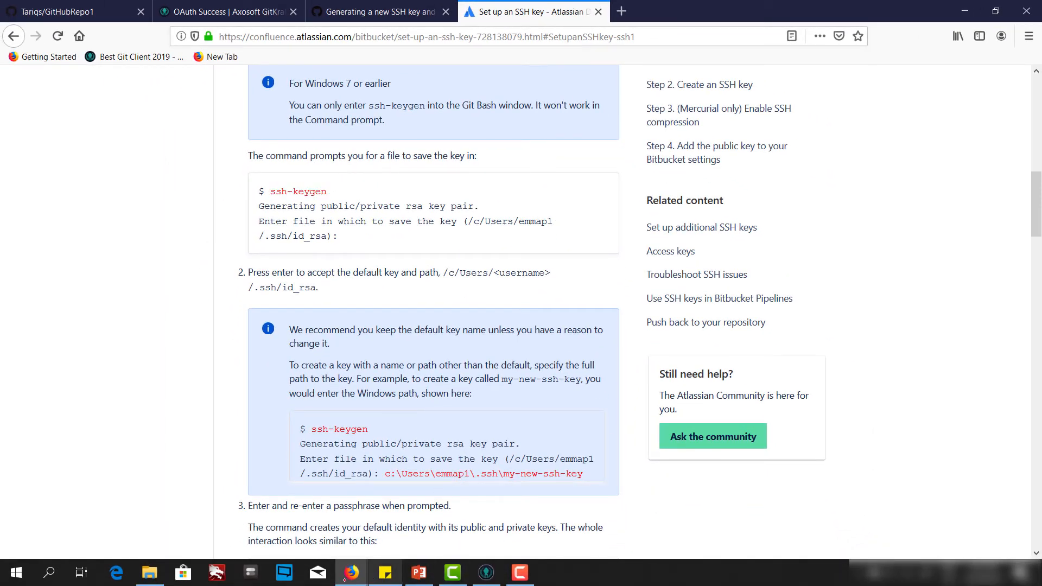
Find Git Bash through the Windows search and open it.
{"action": "left_click", "coordinate": [47, 571]}
{"action": "type", "text": "Git Bash"}
{"action": "key", "text": "BackSpace"}
{"action": "key", "text": "BackSpace"}
{"action": "key", "text": "BackSpace"}
{"action": "key", "text": "BackSpace"}
{"action": "key", "text": "BackSpace"}
{"action": "key", "text": "BackSpace"}
{"action": "key", "text": "BackSpace"}
{"action": "key", "text": "BackSpace"}
{"action": "type", "text": "git"}
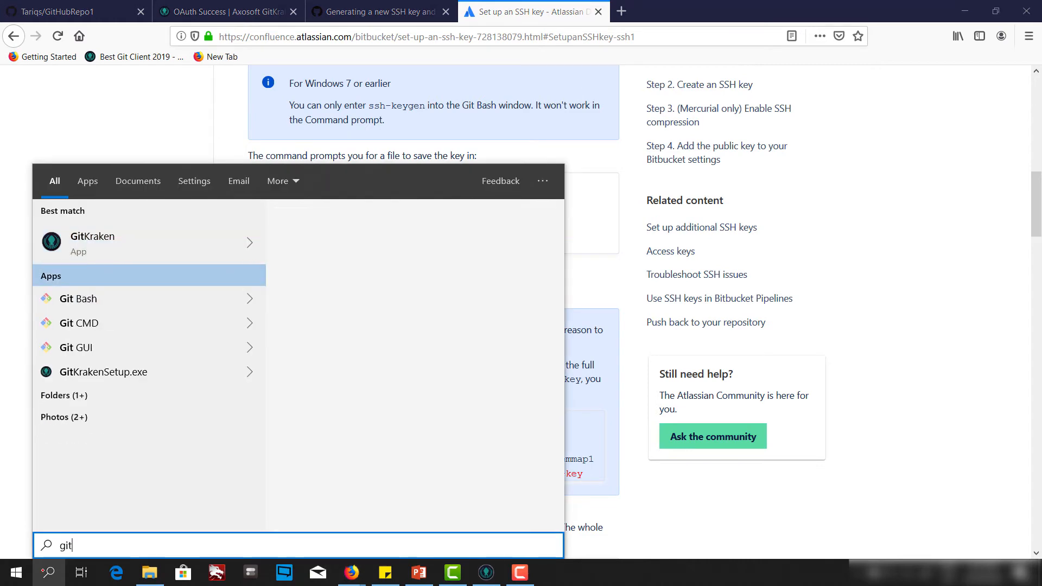
{"action": "key", "text": "Down"}
{"action": "key", "text": "Return"}
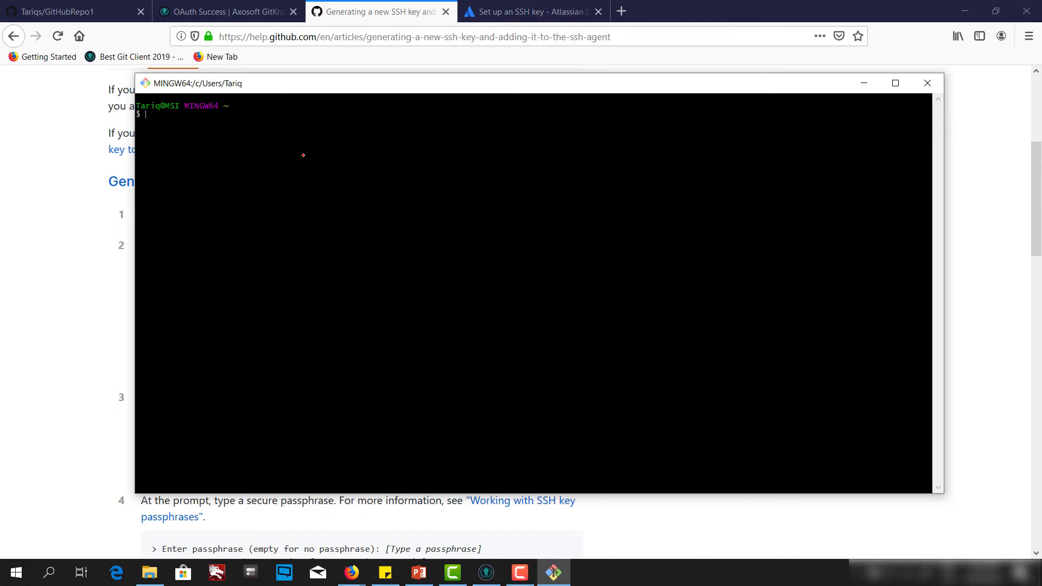
{"action": "left_click_drag", "start_coordinate": [335, 87], "coordinate": [303, 102]}
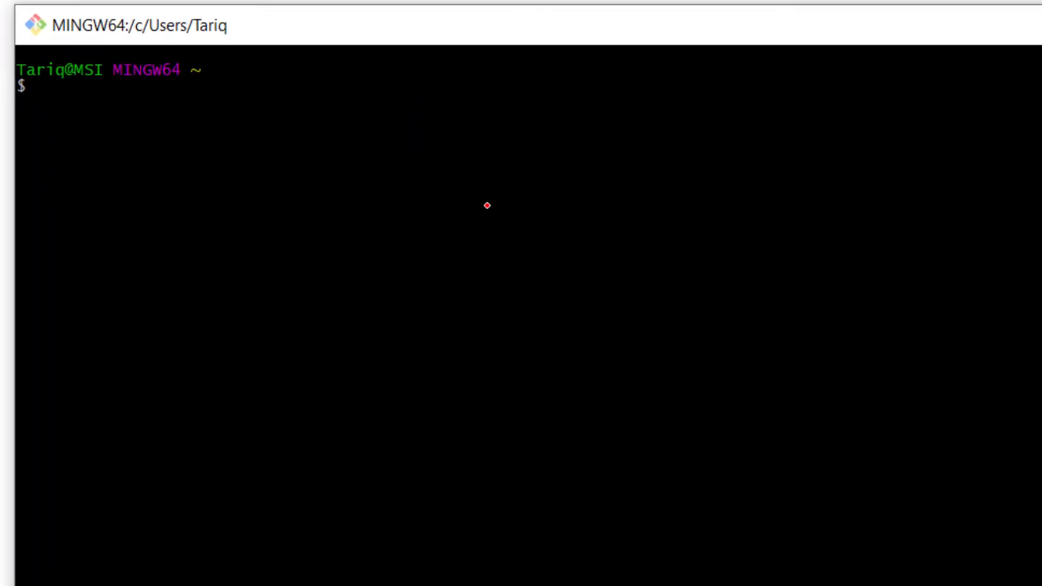
Generate an SSH key pair with ssh-keygen, accepting the default file path, overwriting the existing id_rsa and leaving the passphrase empty.
{"action": "type", "text": "ssh"}
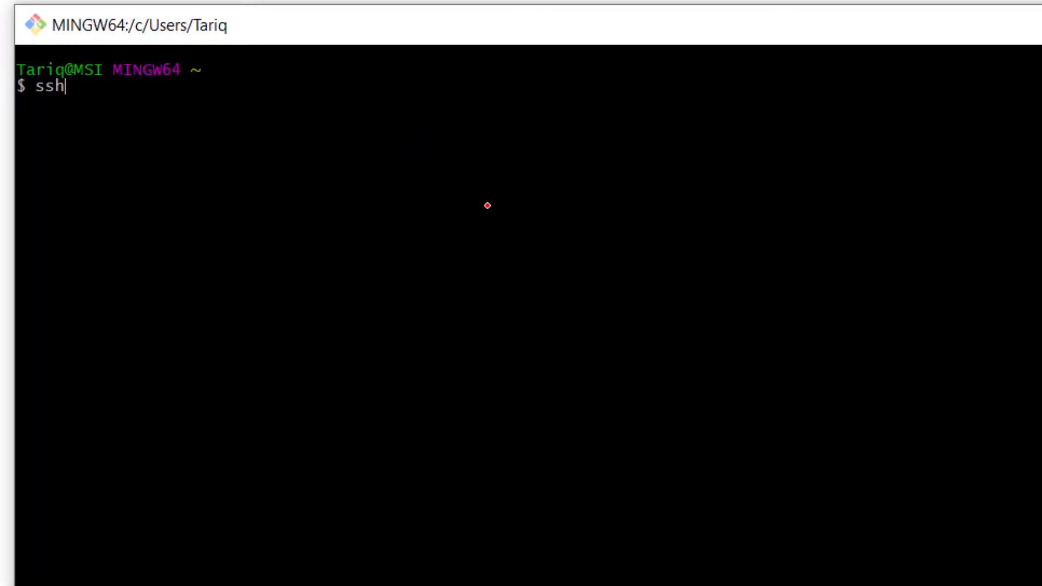
{"action": "type", "text": "-keygen"}
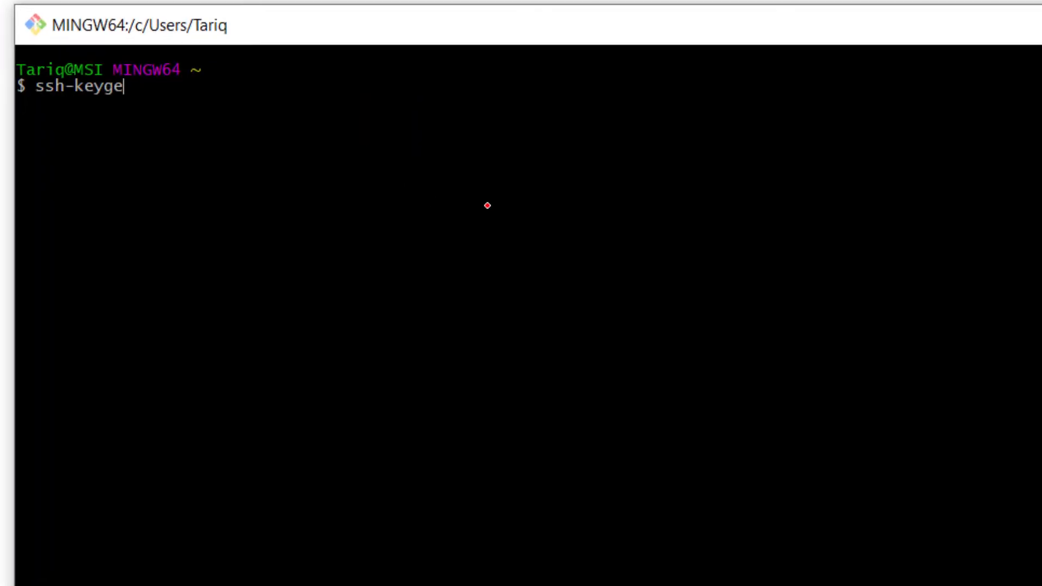
{"action": "key", "text": "Return"}
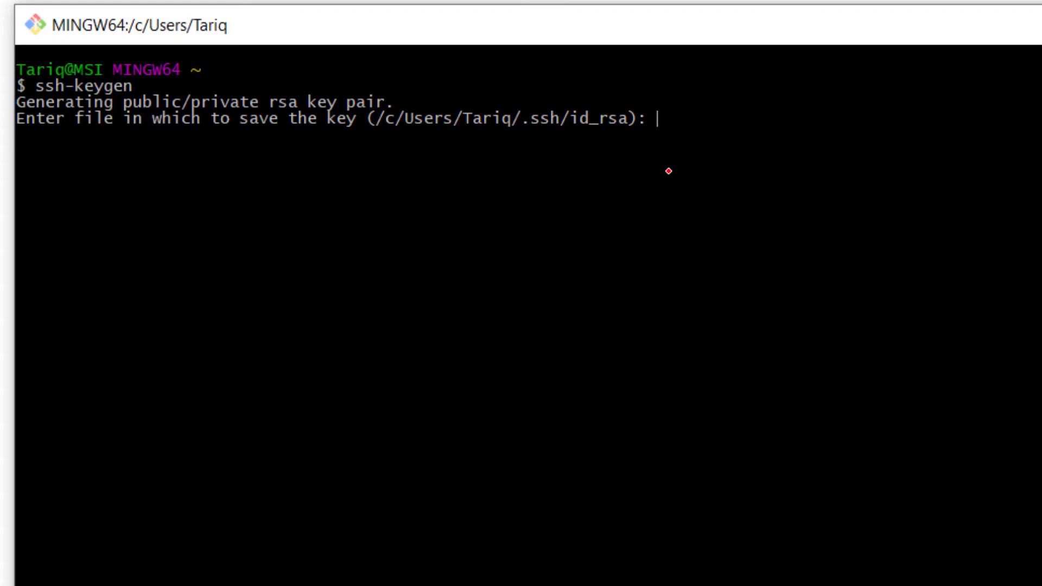
{"action": "key", "text": "Return"}
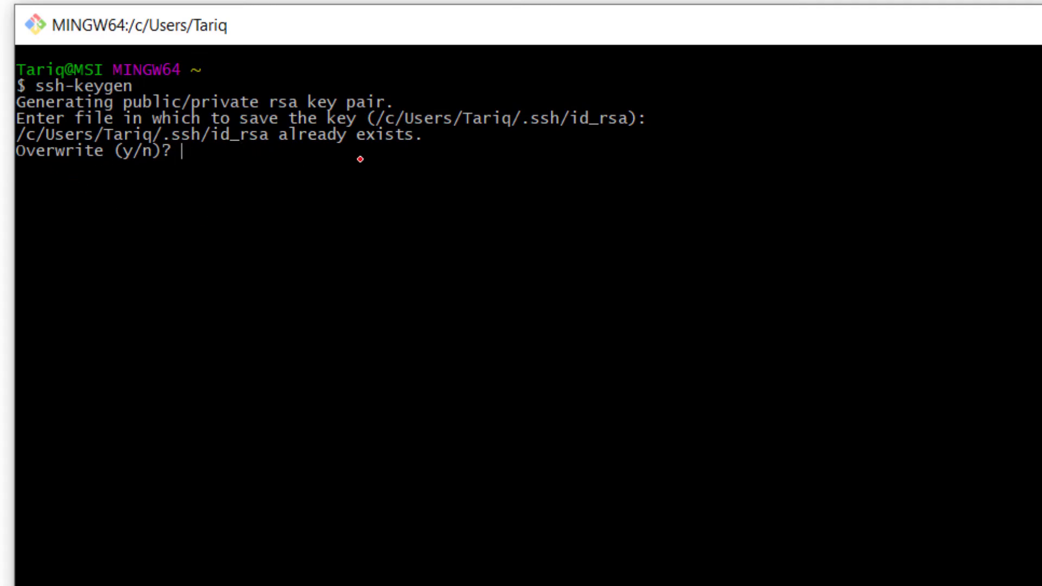
{"action": "type", "text": "y"}
{"action": "key", "text": "Return"}
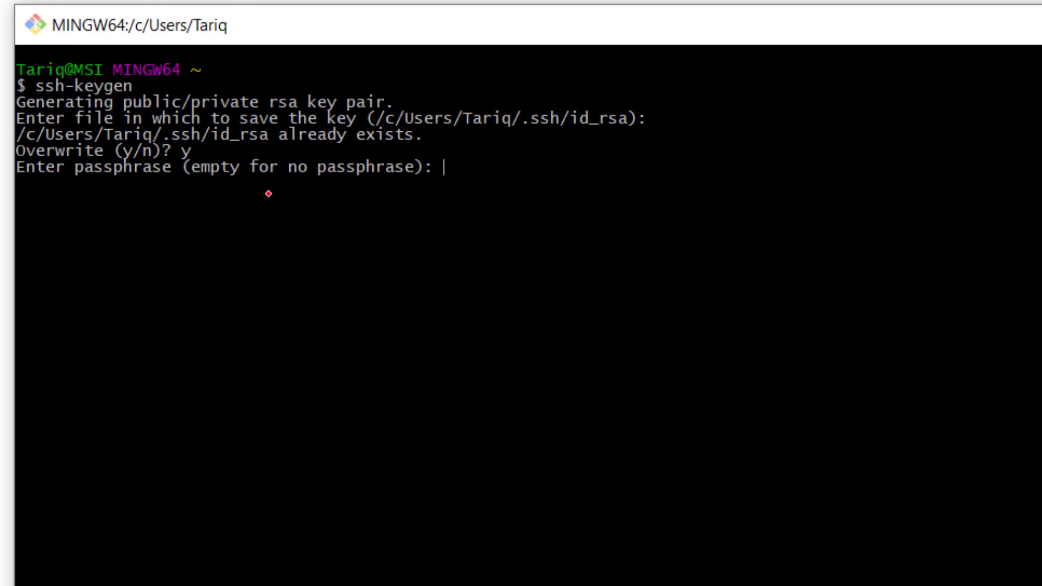
{"action": "key", "text": "Return"}
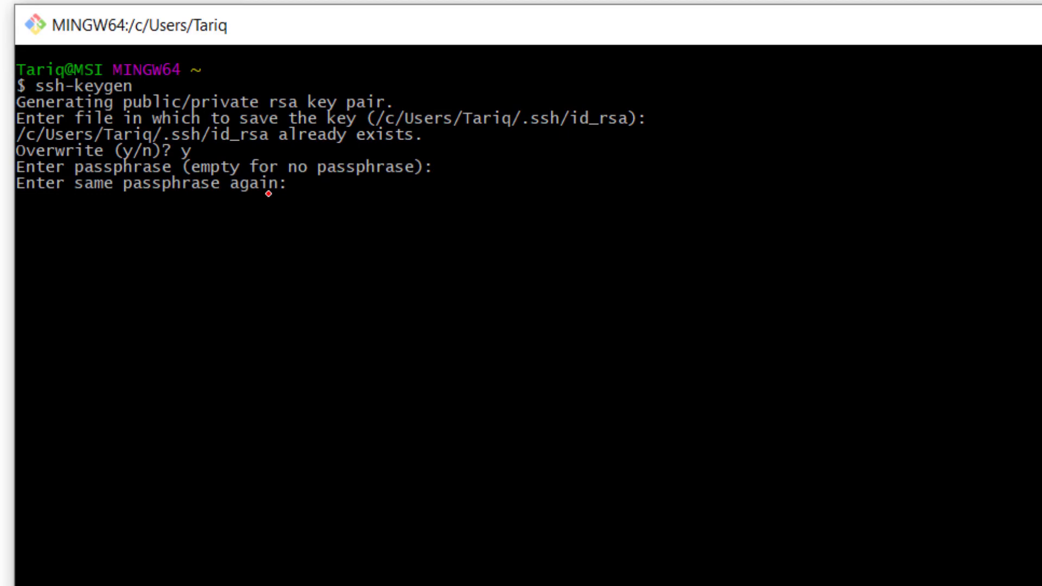
{"action": "key", "text": "Return"}
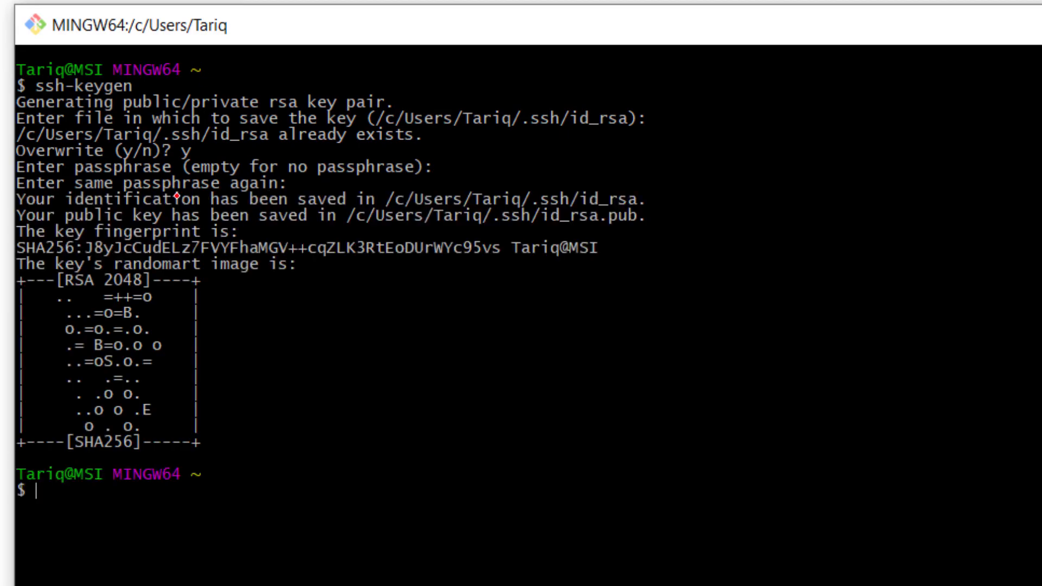
Highlight the saved key locations in the Git Bash output and open drive C: in File Explorer.
{"action": "left_click_drag", "start_coordinate": [17, 202], "coordinate": [662, 209]}
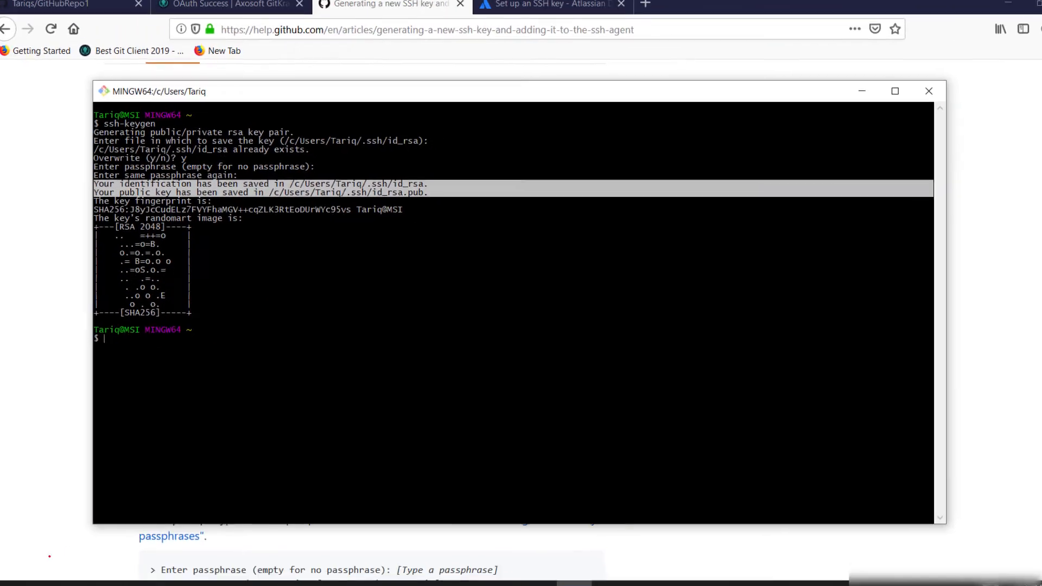
{"action": "key", "text": "super"}
{"action": "type", "text": "c:"}
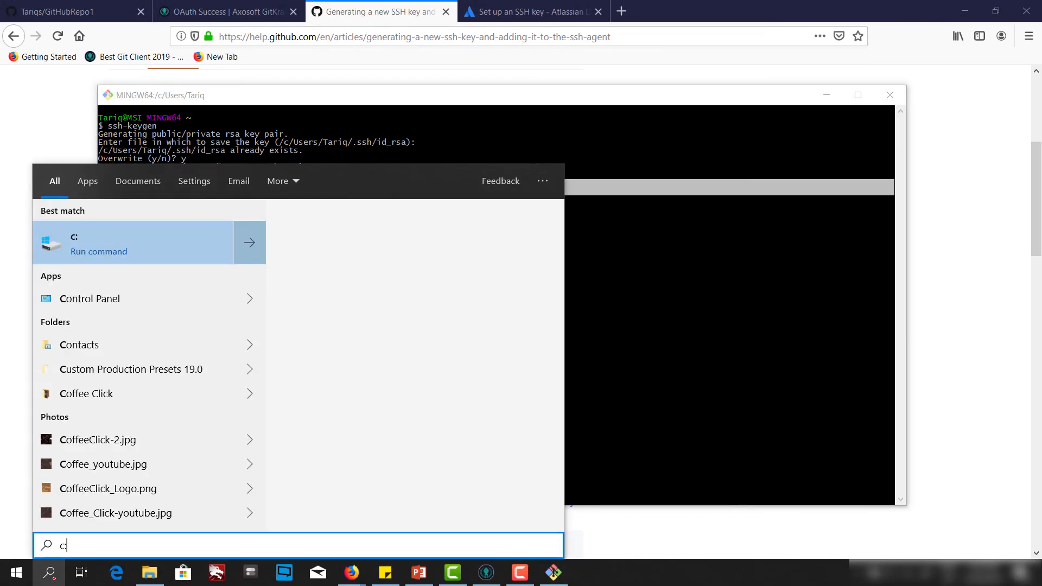
{"action": "key", "text": "Return"}
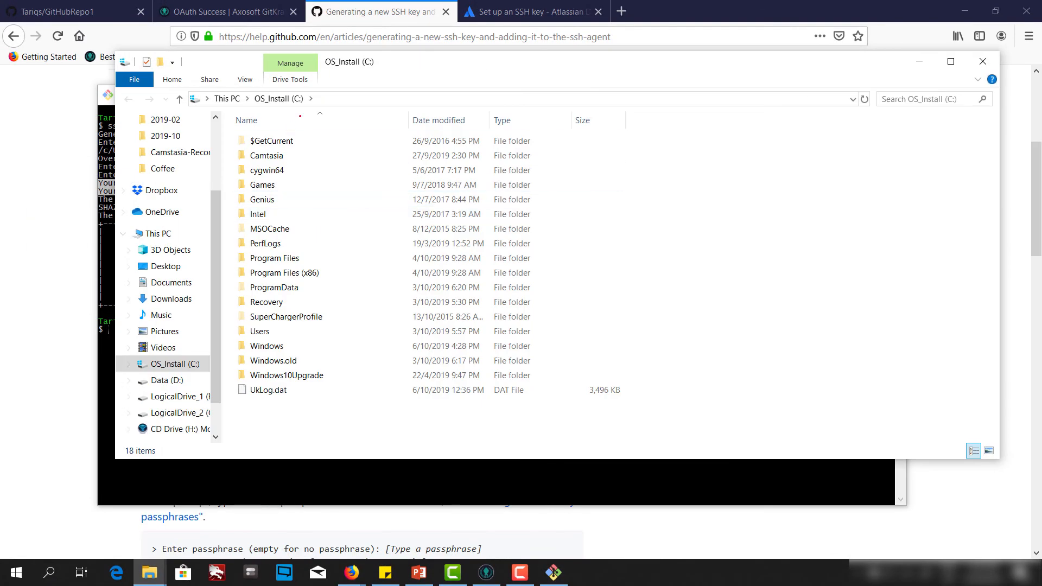
{"action": "left_click_drag", "start_coordinate": [442, 64], "coordinate": [407, 60]}
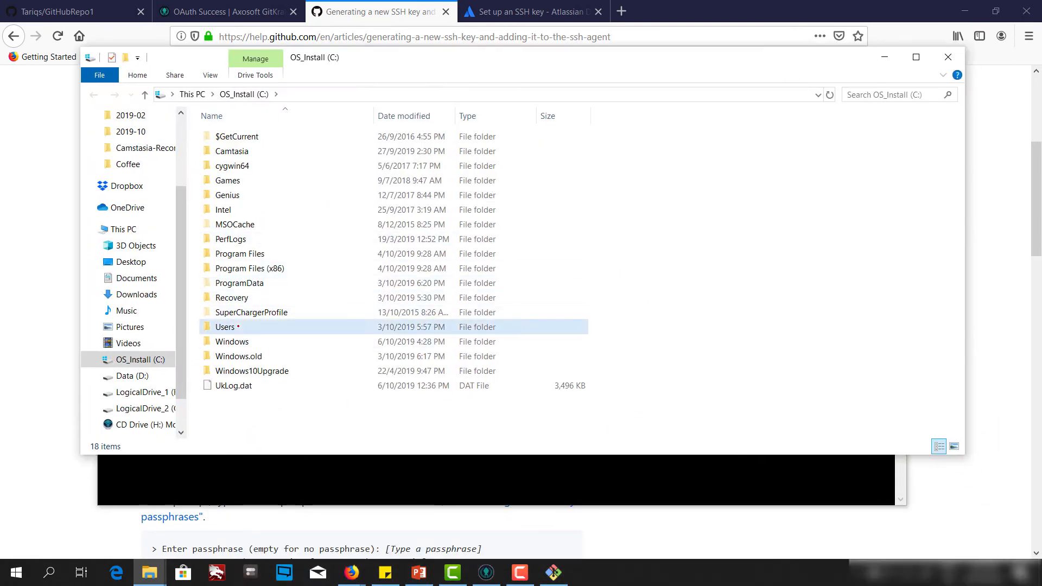
Open the .ssh folder inside the user's profile folder and point out the id_rsa and id_rsa.pub key files.
{"action": "double_click", "coordinate": [232, 327]}
{"action": "left_click", "coordinate": [233, 165]}
{"action": "double_click", "coordinate": [232, 166]}
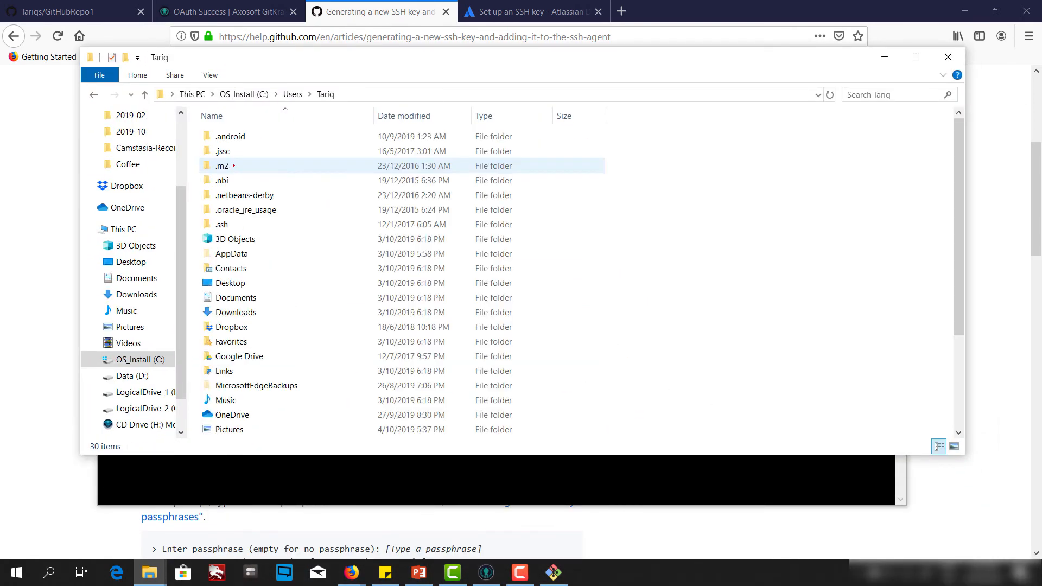
{"action": "left_click", "coordinate": [252, 223]}
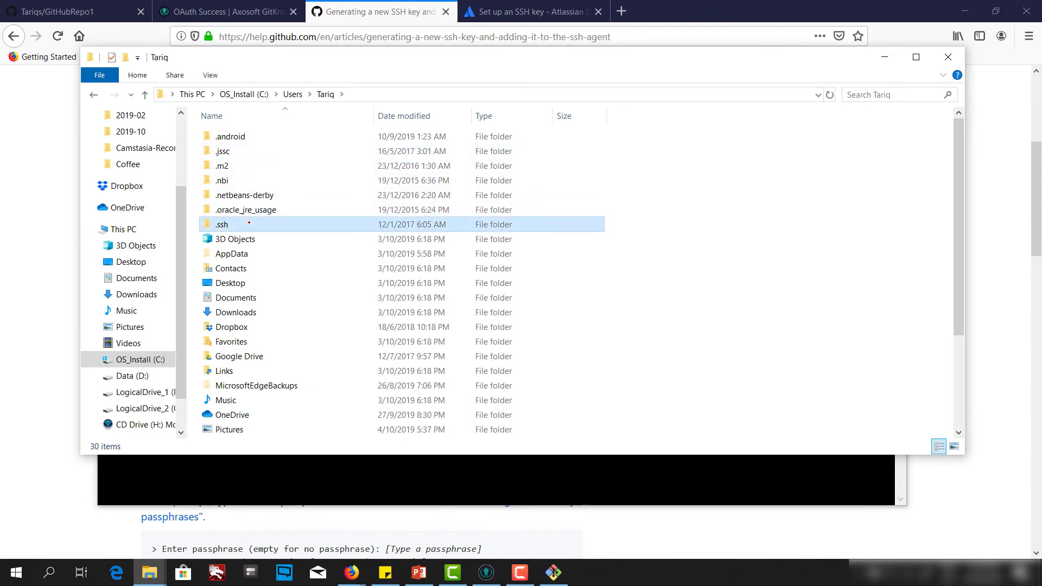
{"action": "double_click", "coordinate": [253, 224]}
{"action": "left_click_drag", "start_coordinate": [463, 66], "coordinate": [602, 208]}
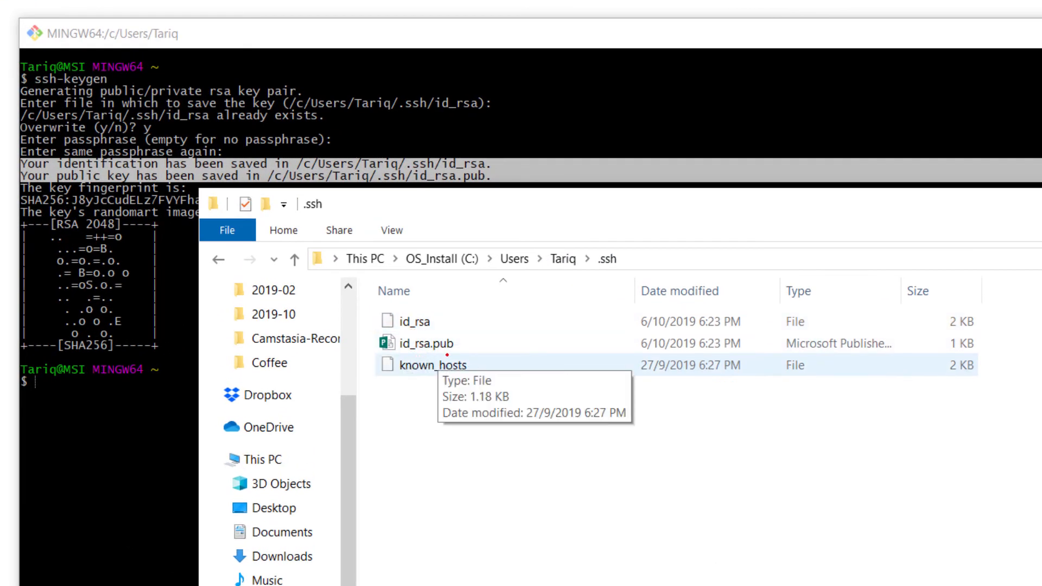
{"action": "left_click", "coordinate": [489, 346]}
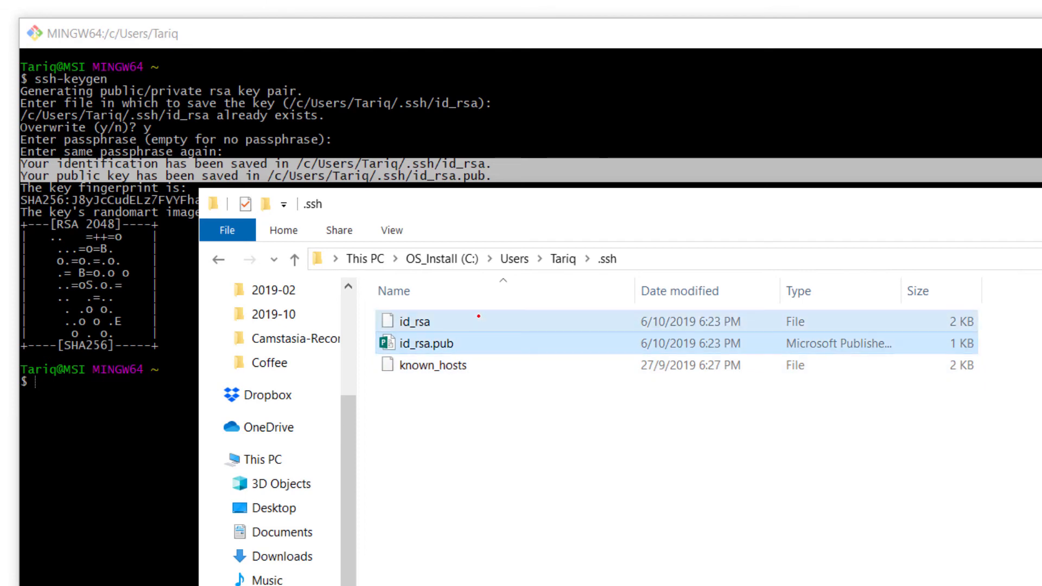
{"action": "left_click", "coordinate": [479, 316]}
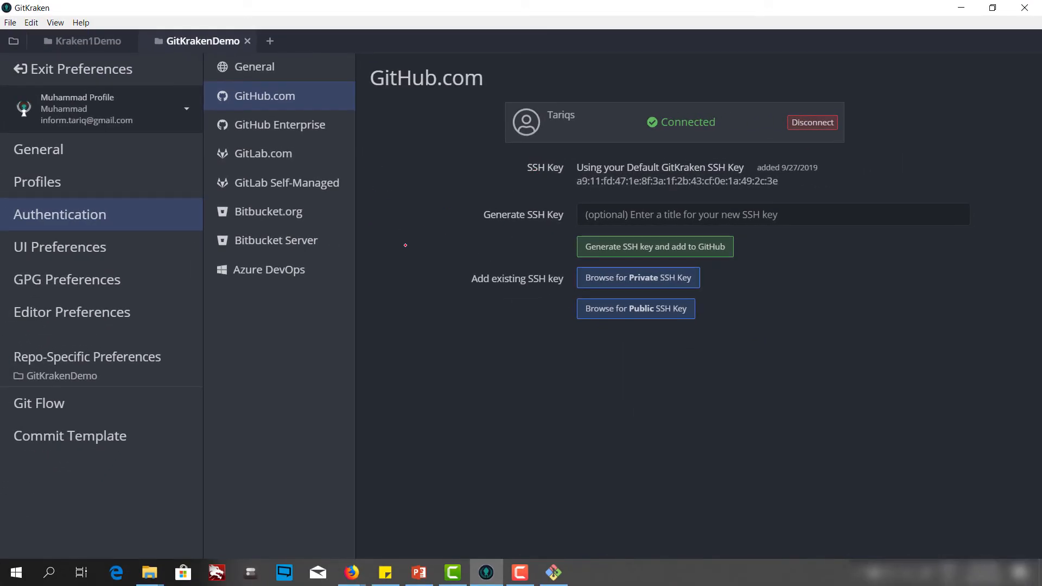
Switch to GitKraken and choose id_rsa from the user's .ssh folder as the existing private SSH key for GitHub.com.
{"action": "left_click", "coordinate": [640, 278]}
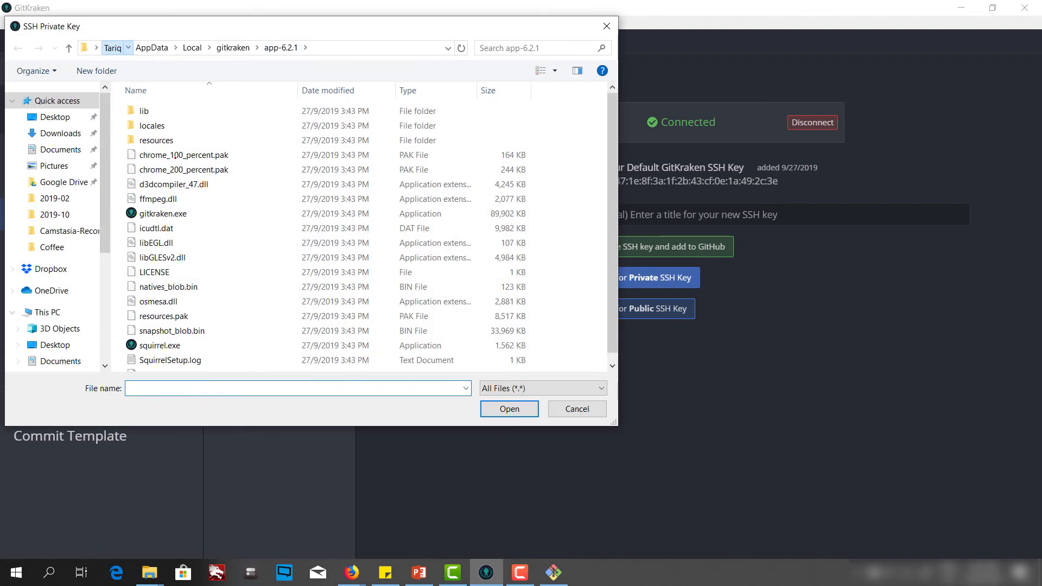
{"action": "left_click", "coordinate": [112, 48]}
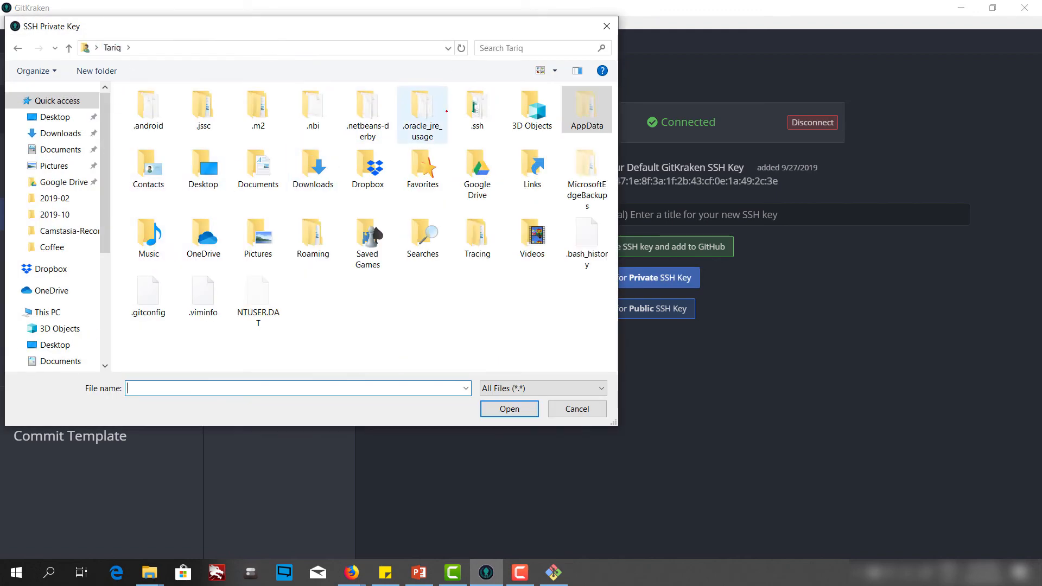
{"action": "double_click", "coordinate": [477, 112]}
{"action": "left_click_drag", "start_coordinate": [348, 31], "coordinate": [344, 72]}
{"action": "left_click", "coordinate": [139, 154]}
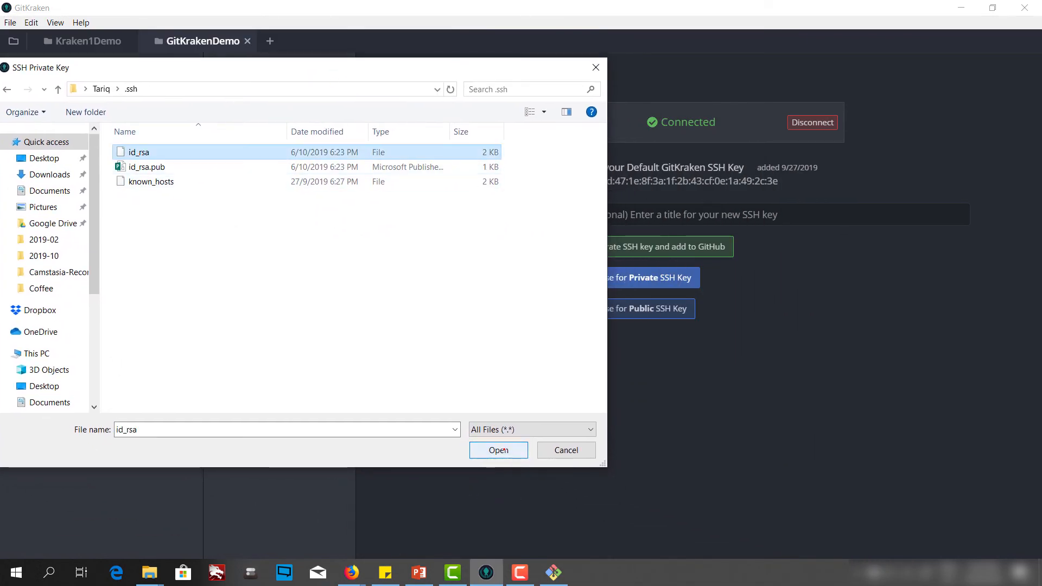
{"action": "left_click", "coordinate": [498, 450]}
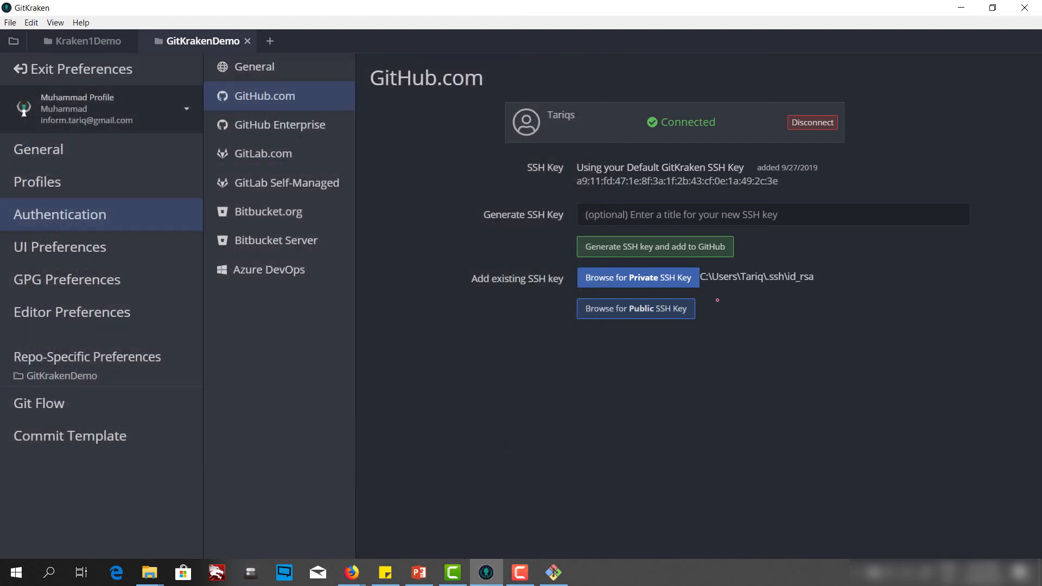
Choose id_rsa.pub from the .ssh folder as the existing public SSH key.
{"action": "left_click", "coordinate": [635, 308]}
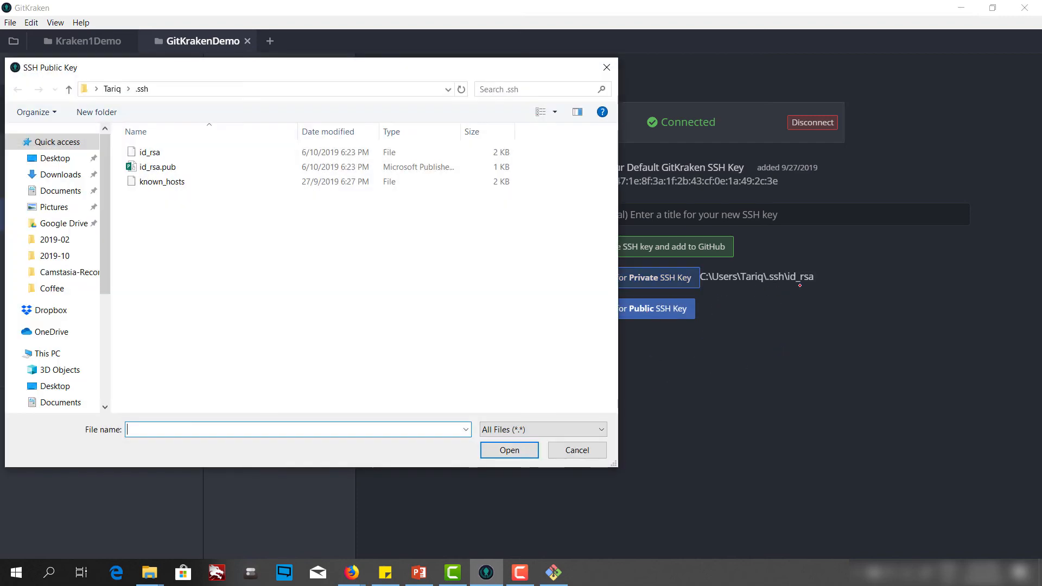
{"action": "left_click", "coordinate": [158, 167]}
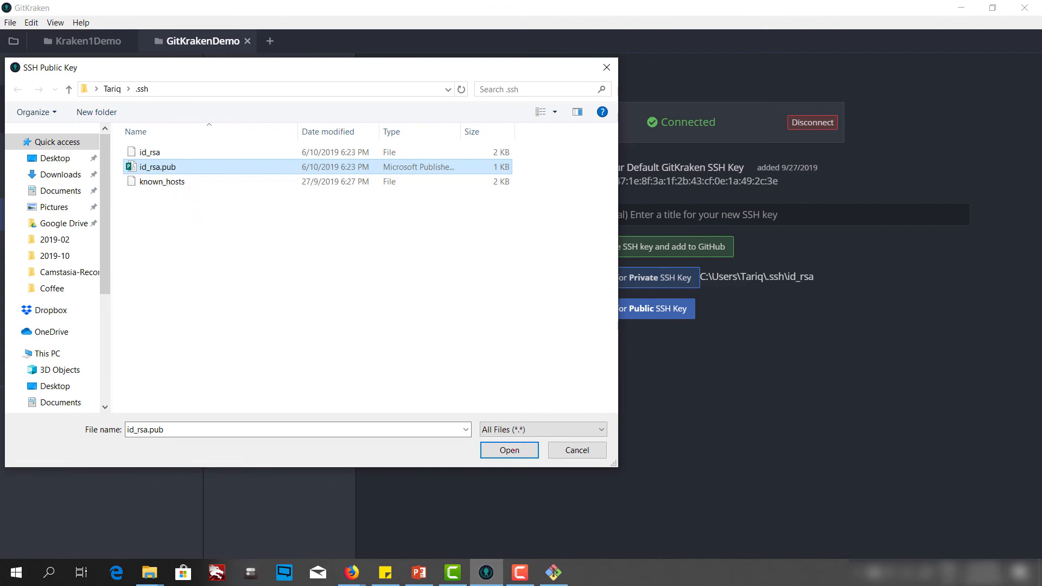
{"action": "left_click", "coordinate": [515, 449]}
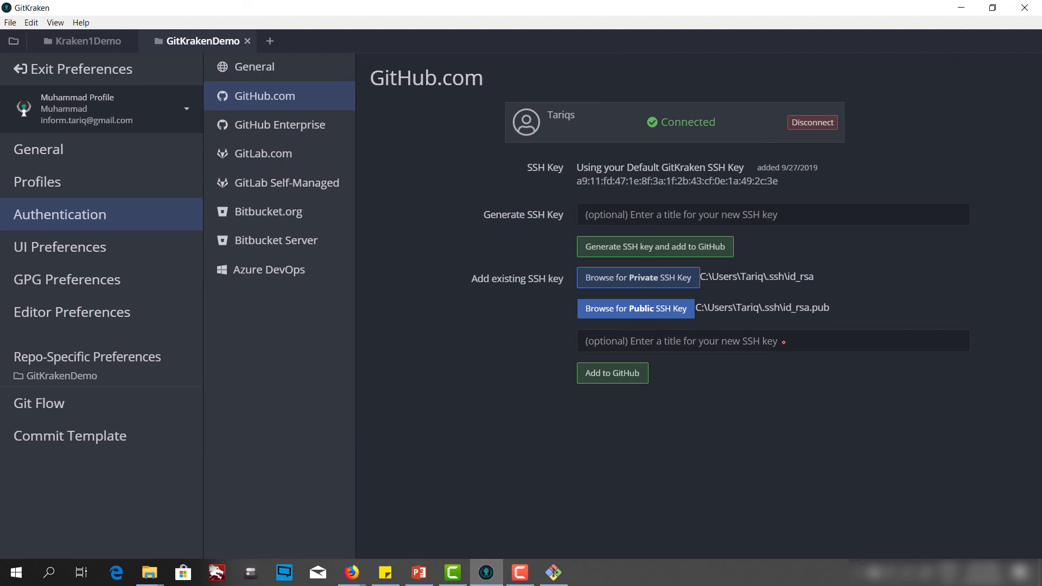
Title the SSH key "Pulic Private Key" and add it to GitHub.
{"action": "left_click", "coordinate": [703, 340]}
{"action": "type", "text": "Pulic Private Key"}
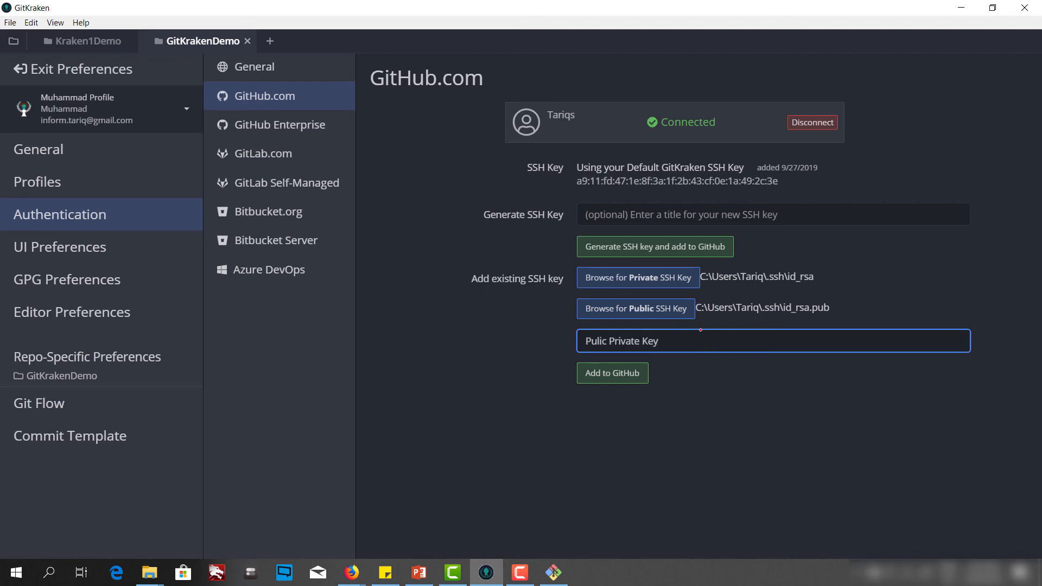
{"action": "key", "text": "Return"}
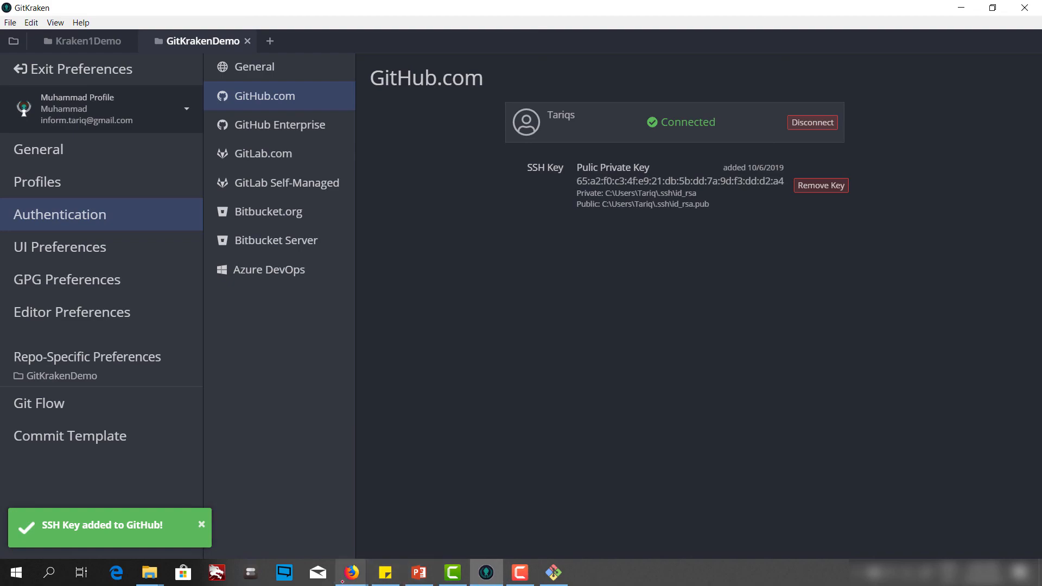
Switch to Firefox and open the SSH and GPG keys page in the GitHub account settings.
{"action": "mouse_move", "coordinate": [351, 573]}
{"action": "left_click", "coordinate": [283, 510]}
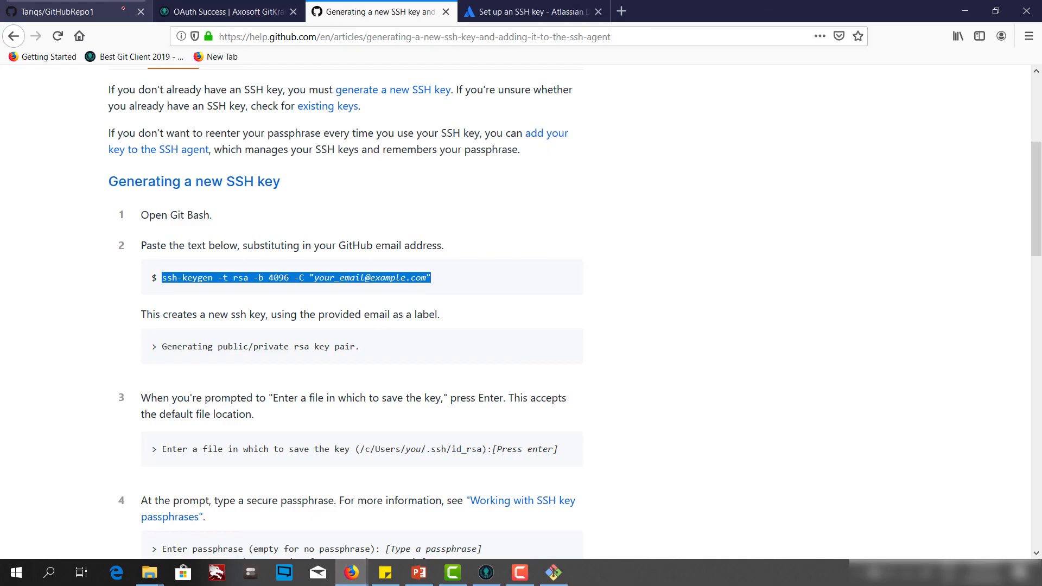
{"action": "left_click", "coordinate": [81, 11]}
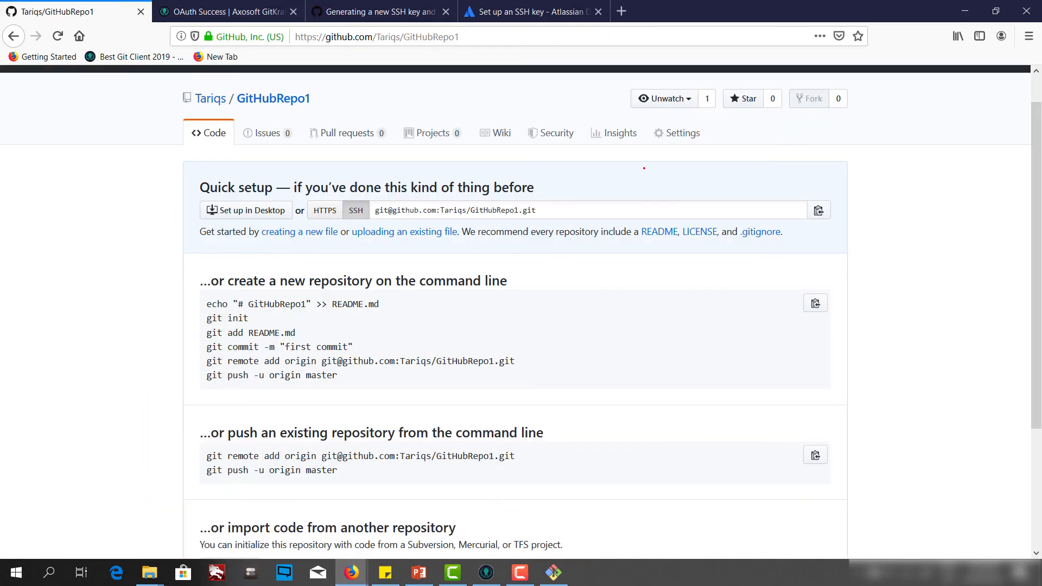
{"action": "scroll", "coordinate": [553, 172], "scroll_direction": "up", "scroll_amount": 1}
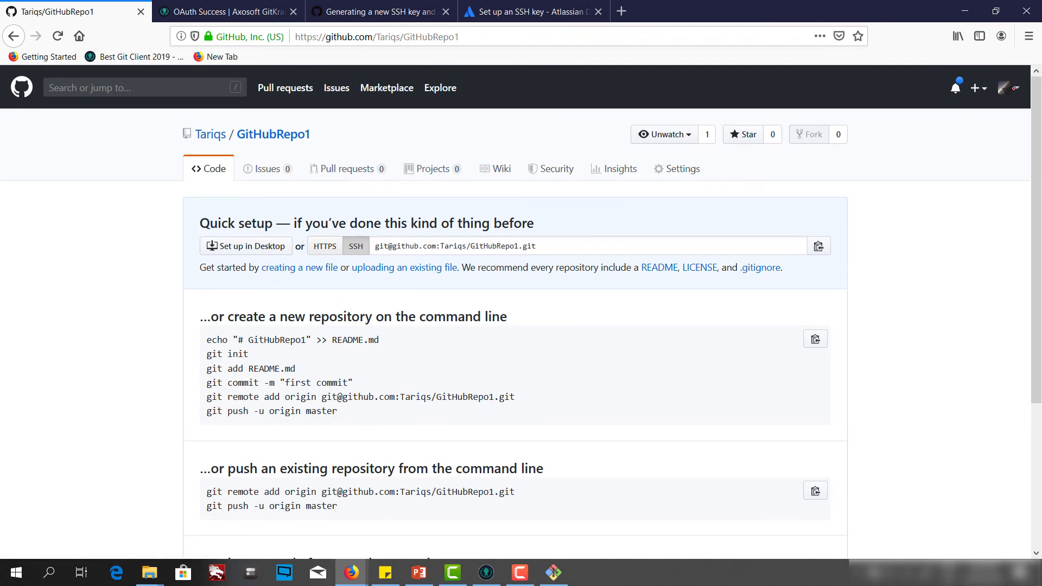
{"action": "left_click", "coordinate": [1007, 88]}
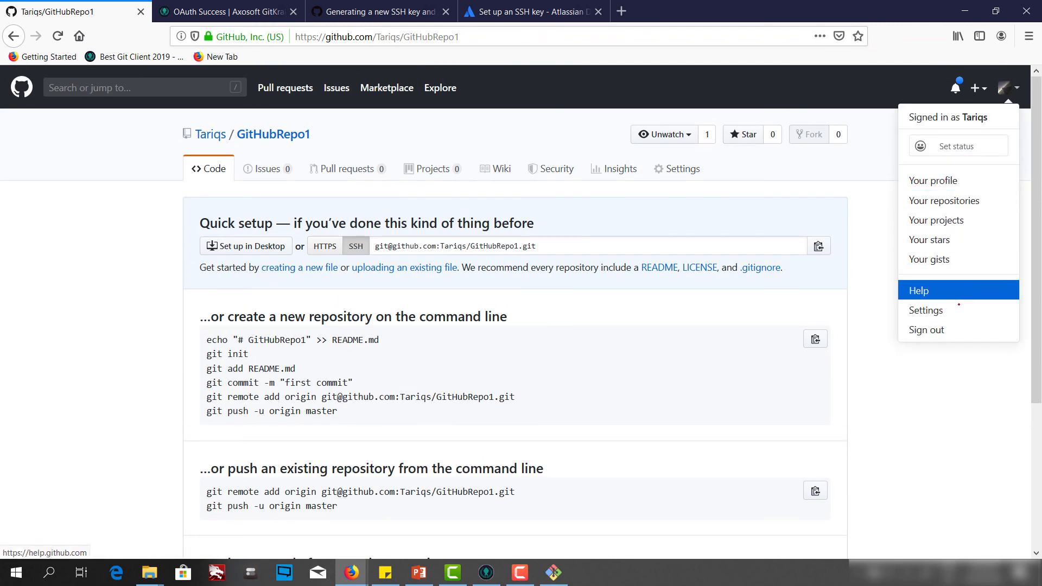
{"action": "left_click", "coordinate": [955, 311]}
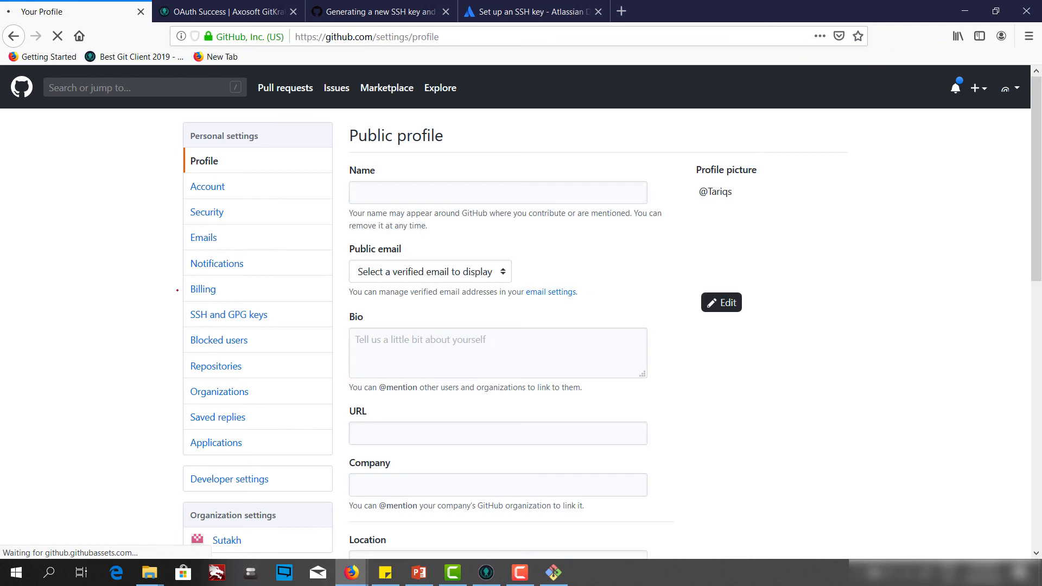
{"action": "left_click", "coordinate": [268, 315]}
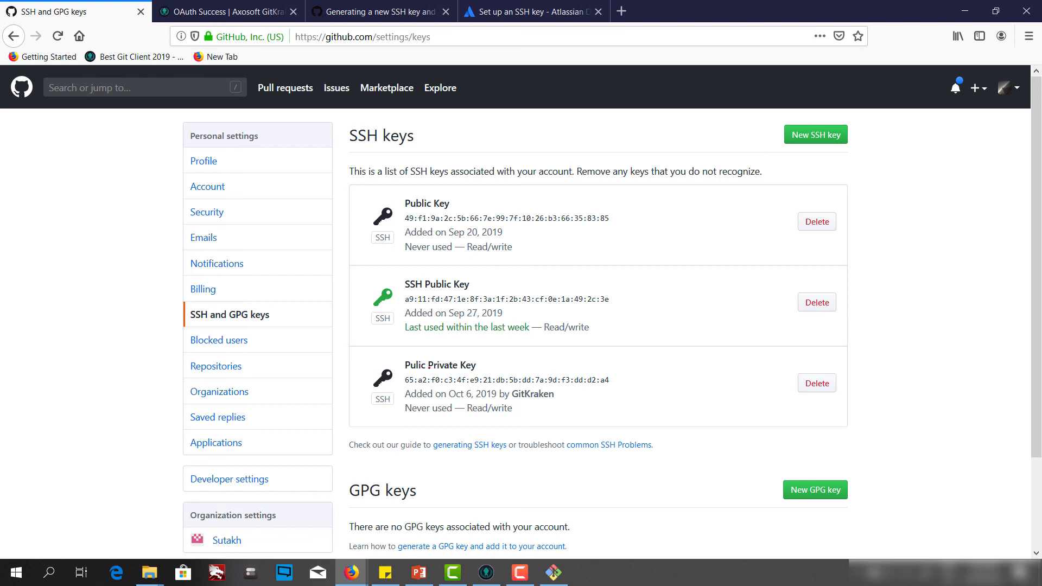
Examine the "Pulic Private Key" entry's title, date and usage status, comparing it with the "SSH Public Key" entry.
{"action": "left_click_drag", "start_coordinate": [412, 365], "coordinate": [491, 373]}
{"action": "left_click", "coordinate": [435, 365]}
{"action": "left_click_drag", "start_coordinate": [410, 361], "coordinate": [479, 365]}
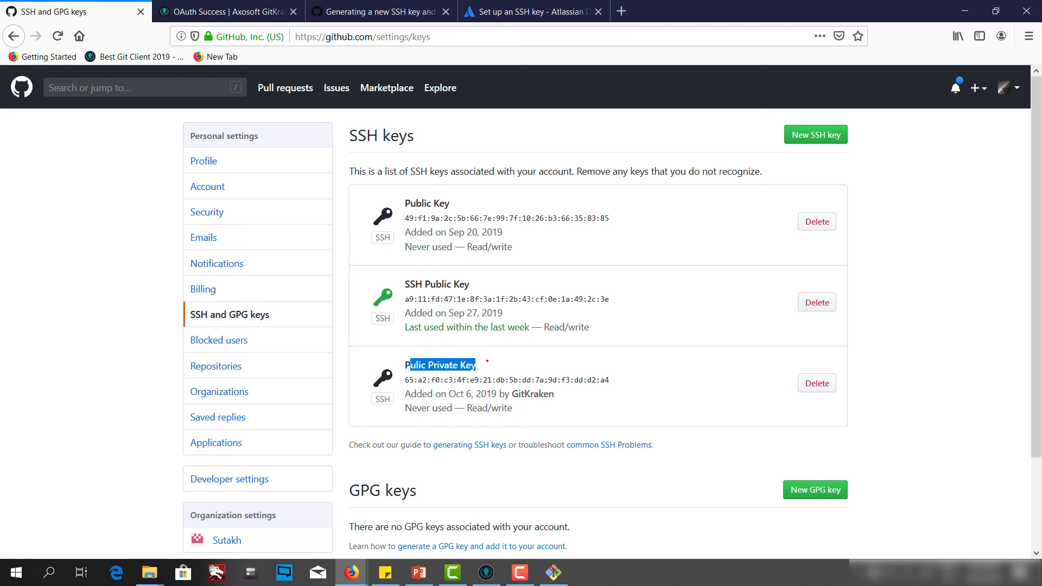
{"action": "left_click", "coordinate": [487, 360]}
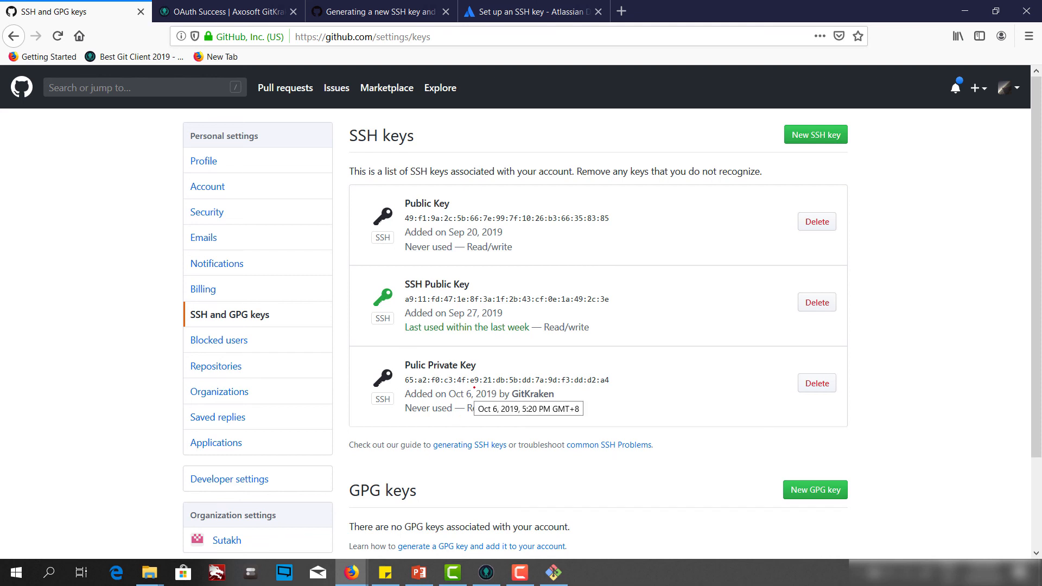
{"action": "left_click_drag", "start_coordinate": [558, 396], "coordinate": [510, 408]}
{"action": "left_click", "coordinate": [397, 432]}
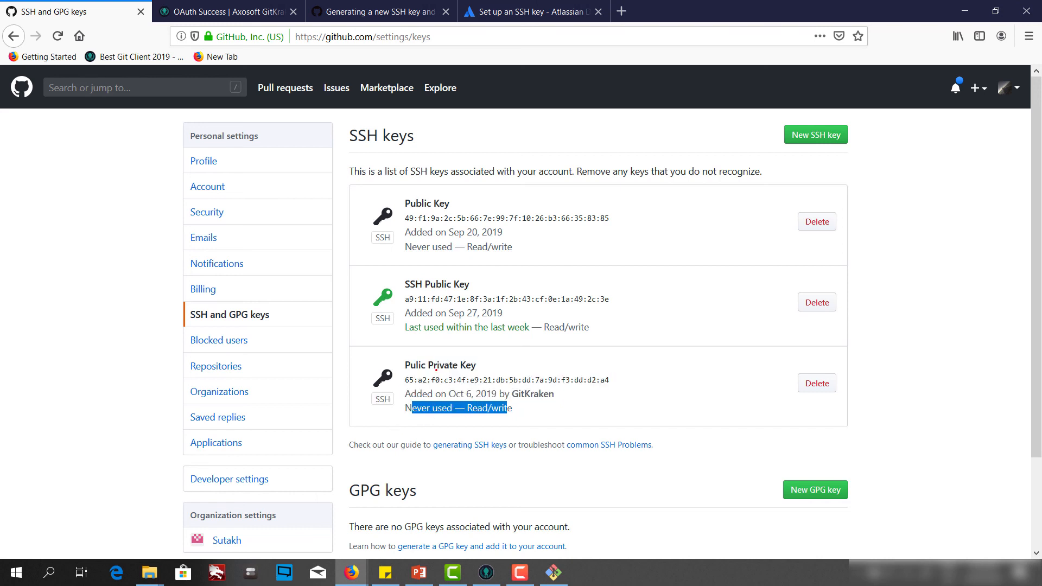
{"action": "left_click_drag", "start_coordinate": [408, 328], "coordinate": [527, 328]}
{"action": "left_click_drag", "start_coordinate": [418, 364], "coordinate": [460, 365]}
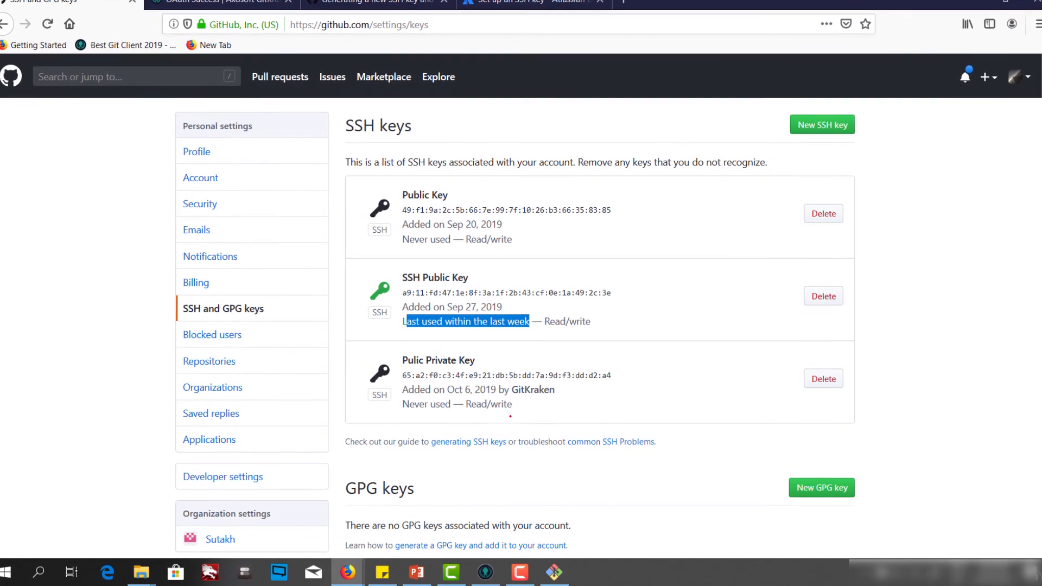
{"action": "left_click", "coordinate": [451, 354]}
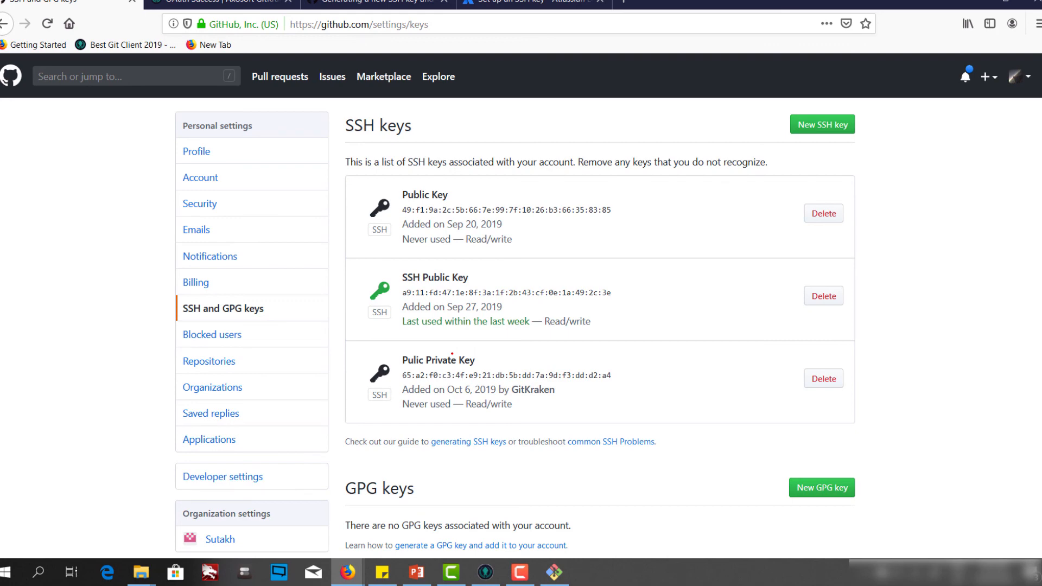
{"action": "scroll", "coordinate": [583, 361], "scroll_direction": "down", "scroll_amount": 1}
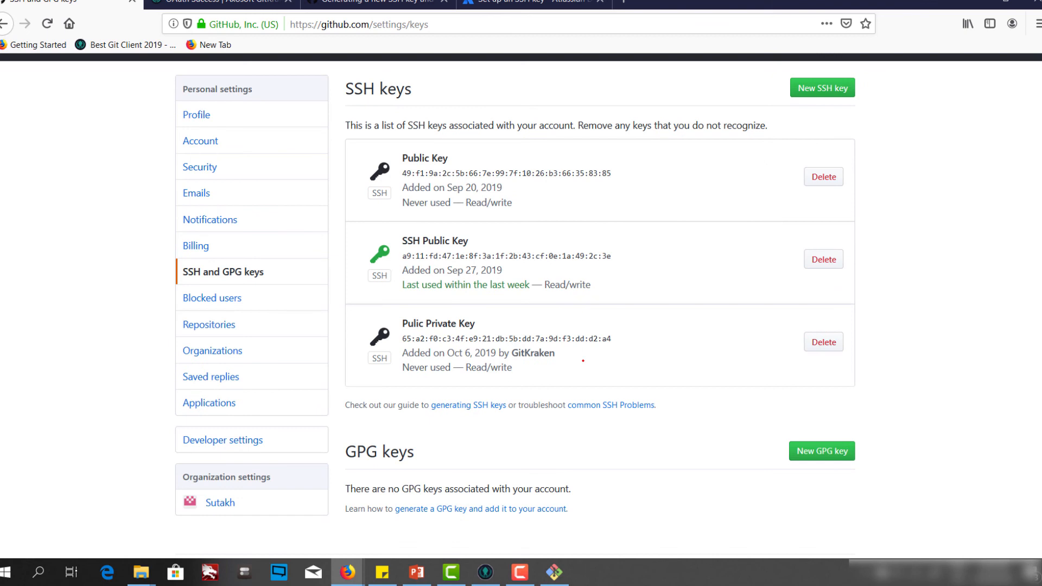